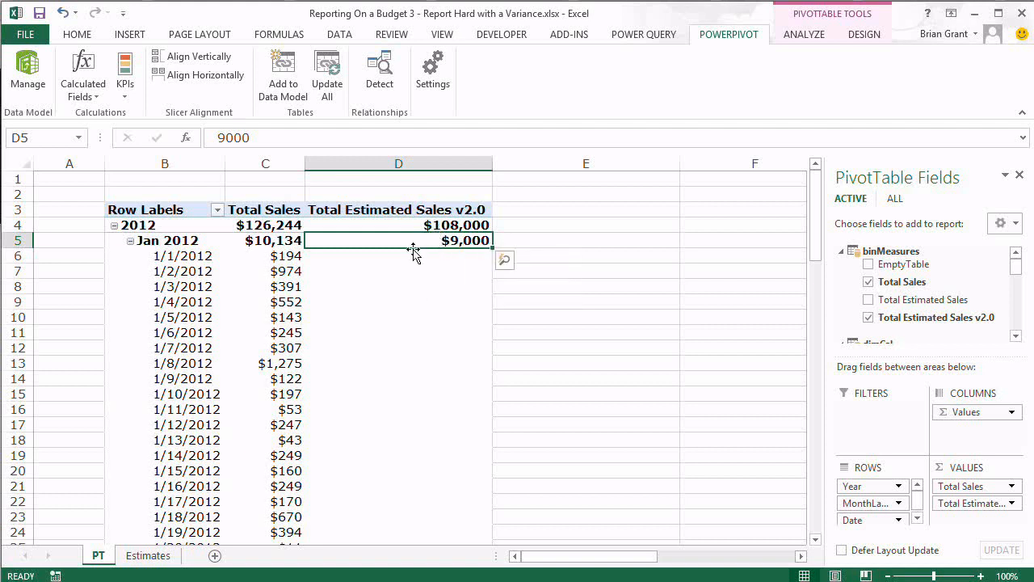
# Step: Collapse the daily rows under Jan 2012 in the PivotTable to show months only
pyautogui.click(415, 258)
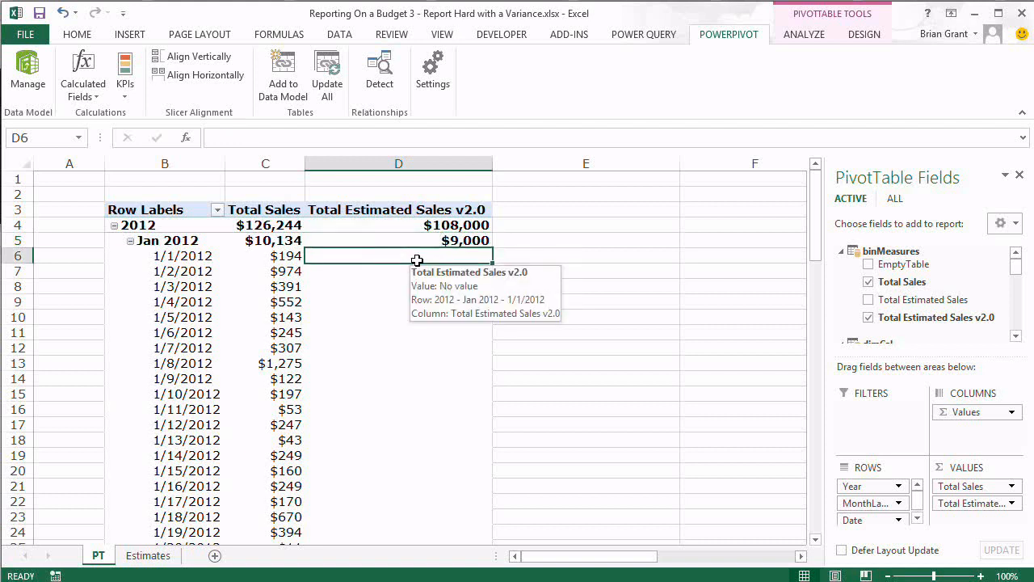
pyautogui.click(178, 255)
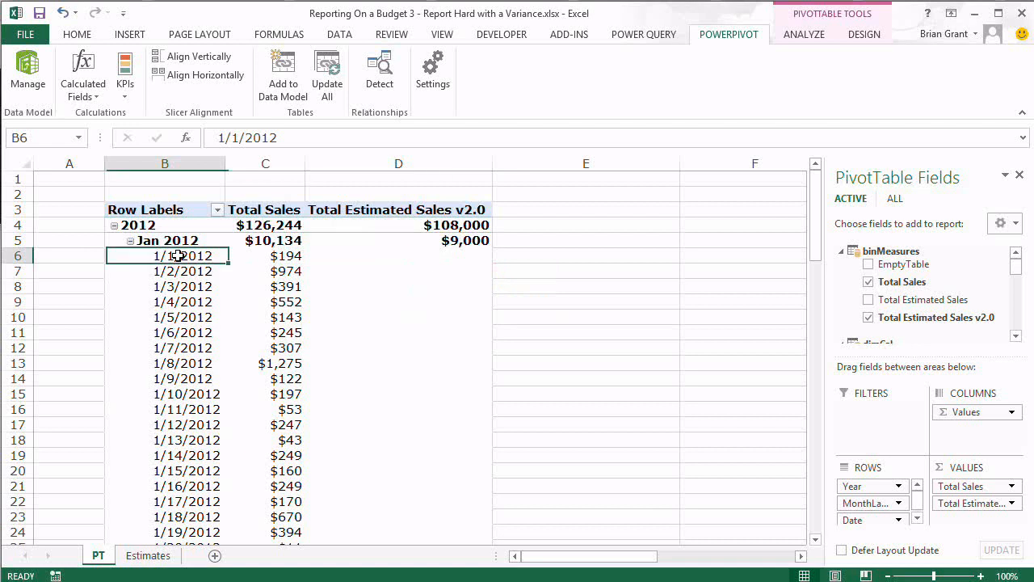
pyautogui.click(424, 243)
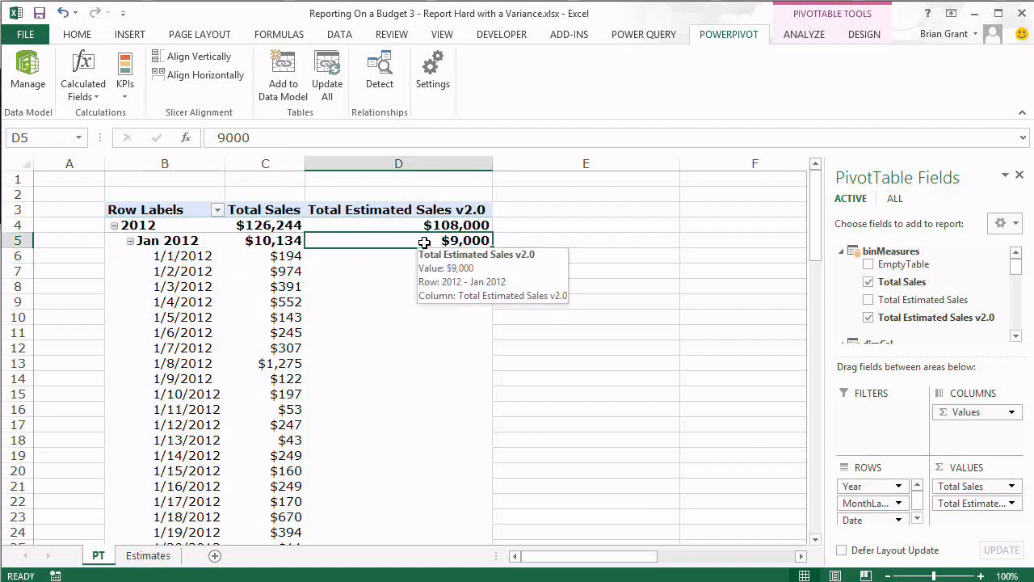
pyautogui.click(130, 241)
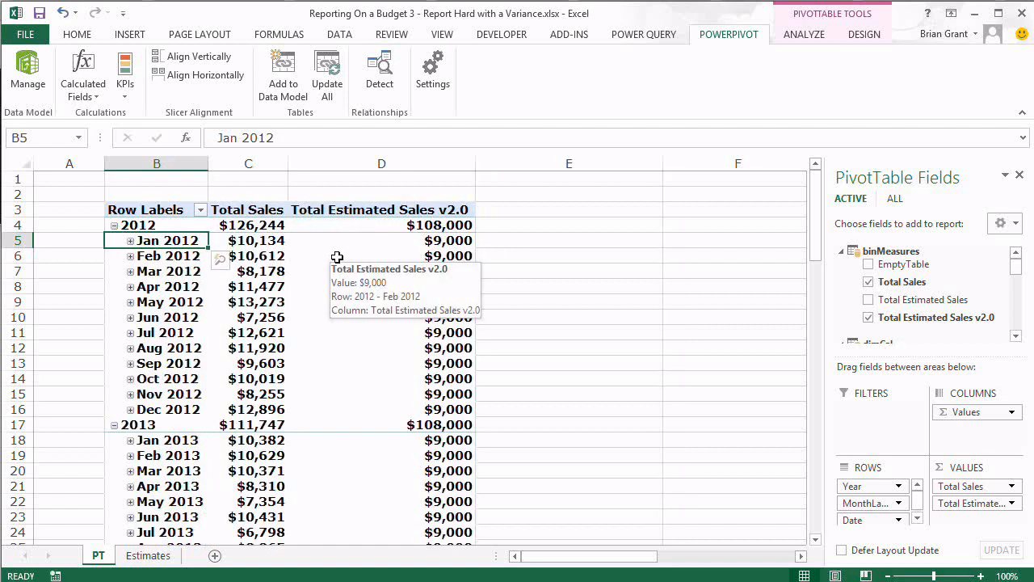
# Step: Compare Total Sales with Total Estimated Sales v2.0 for January through March 2012
pyautogui.click(269, 273)
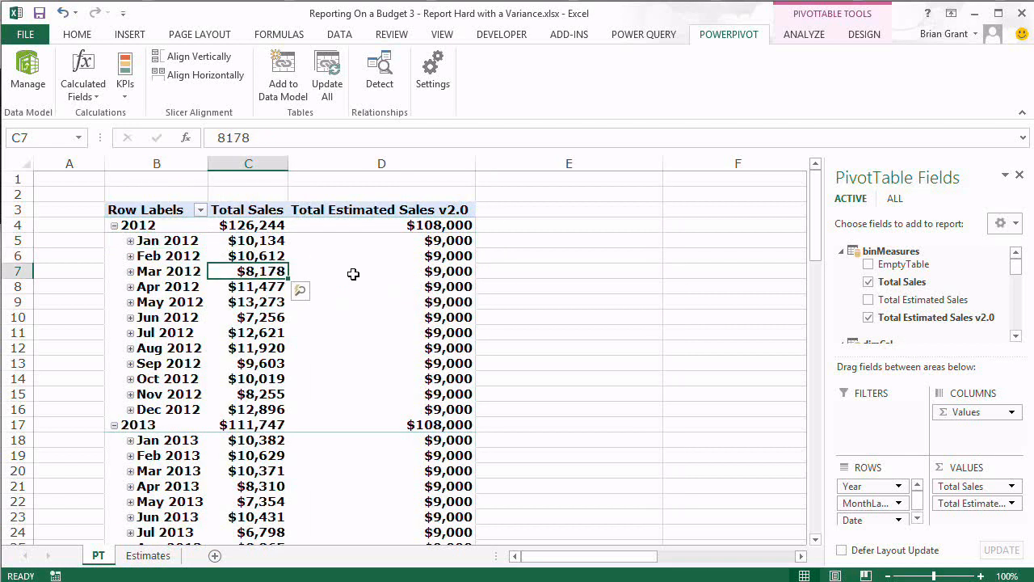
pyautogui.click(361, 274)
pyautogui.click(269, 270)
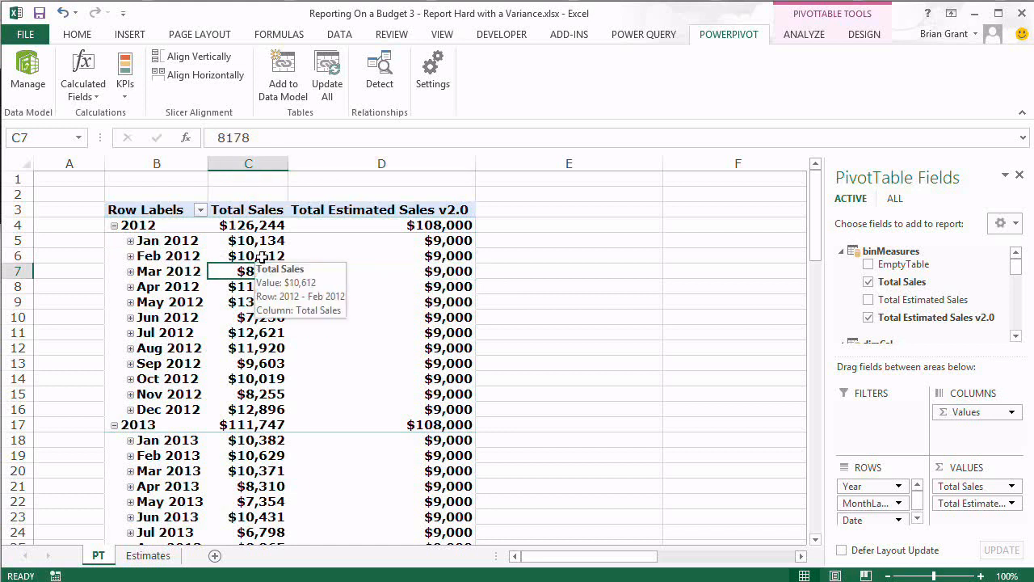
pyautogui.moveTo(261, 257); pyautogui.dragTo(351, 255)
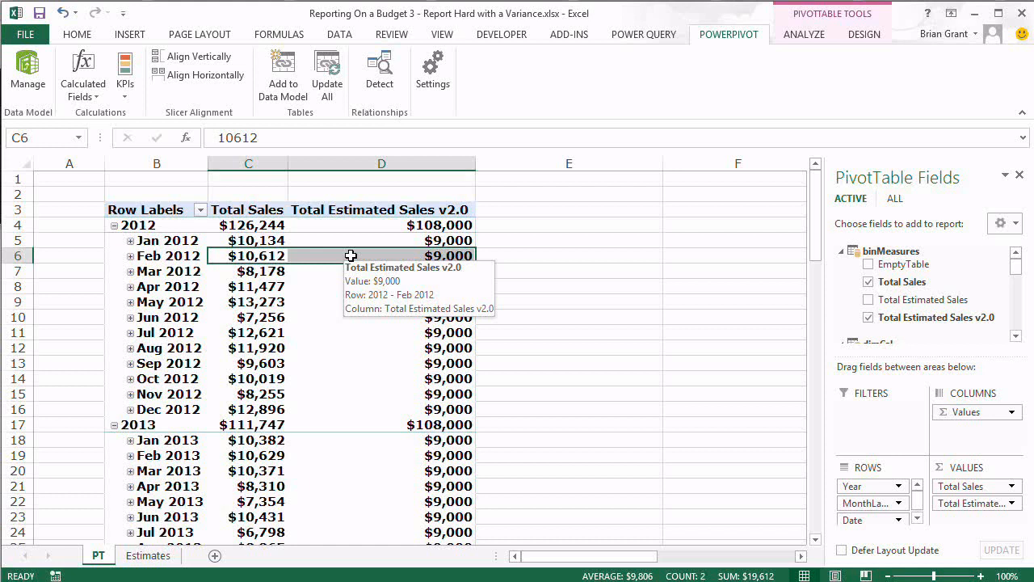
pyautogui.click(450, 240)
pyautogui.click(440, 271)
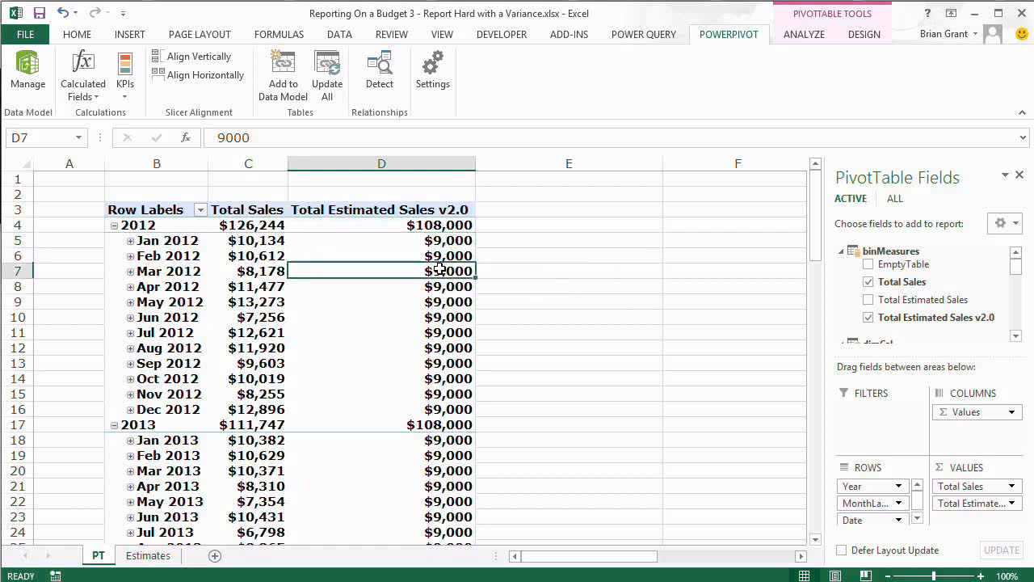
pyautogui.click(250, 283)
pyautogui.click(253, 270)
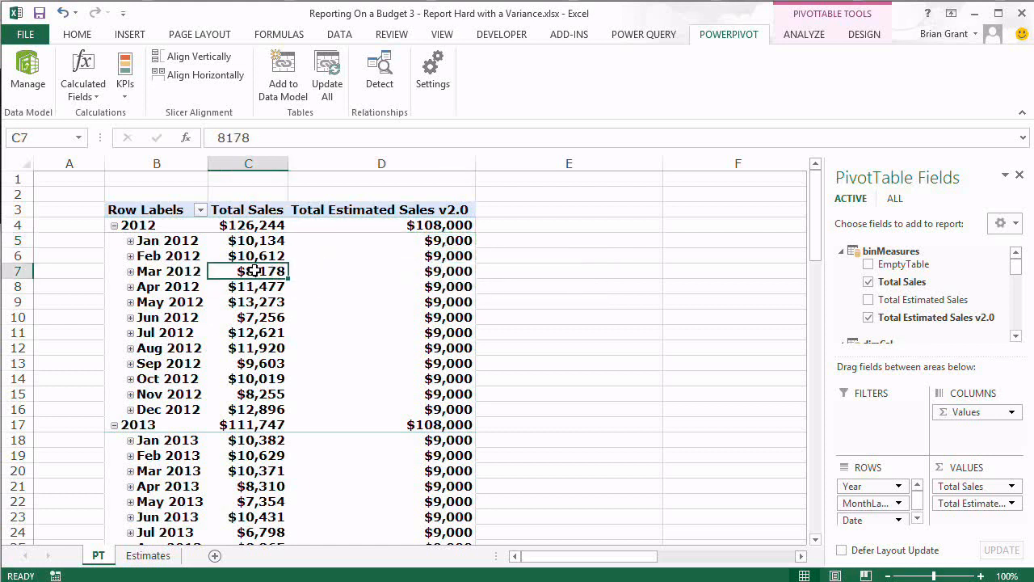
pyautogui.click(439, 241)
pyautogui.moveTo(439, 241)
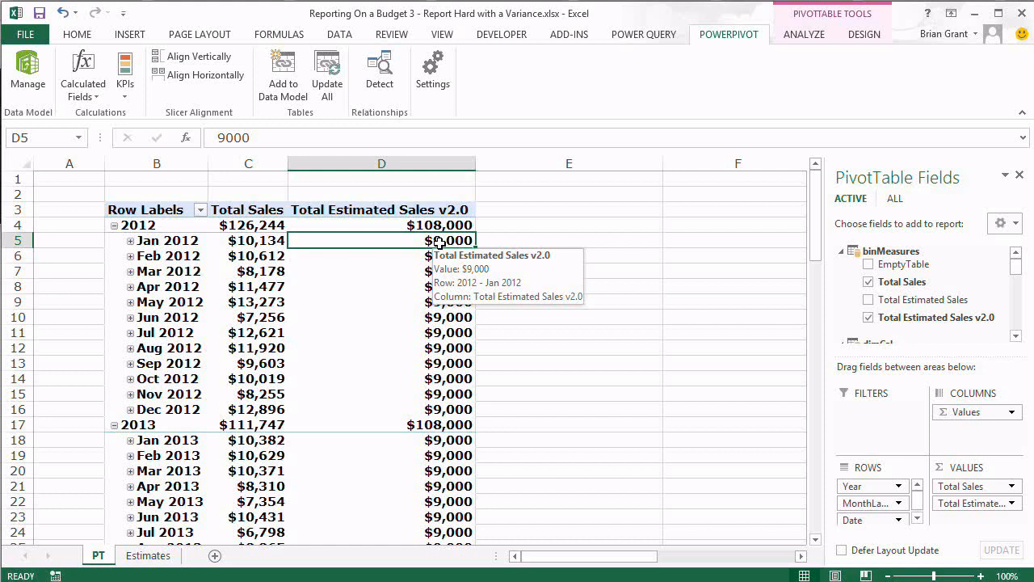
# Step: Open the existing calculated field Total Estimated Sales v2.0 for editing
pyautogui.press('alt')
pyautogui.press('b')
pyautogui.press('c')
pyautogui.press('Down')
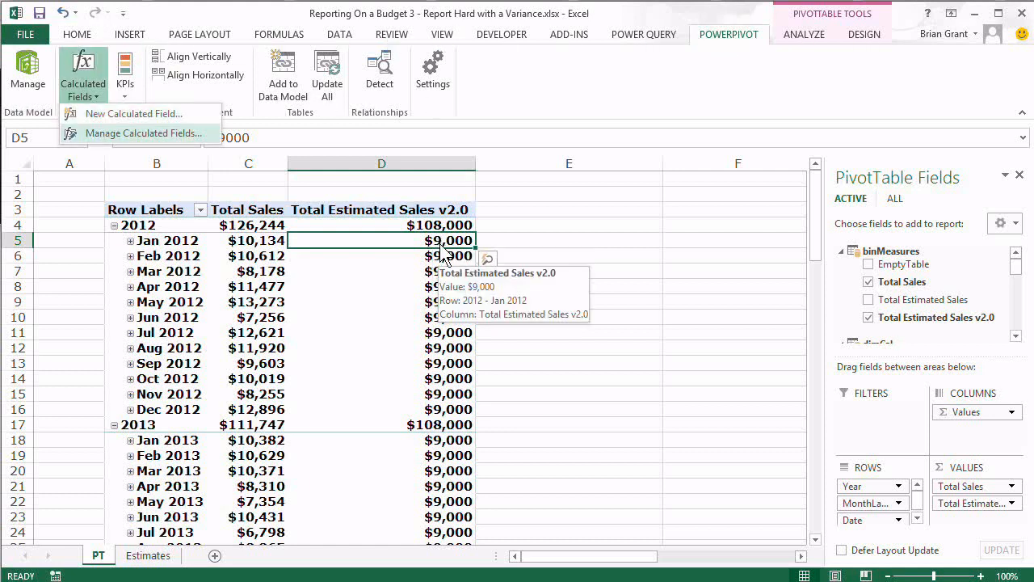
pyautogui.press('Return')
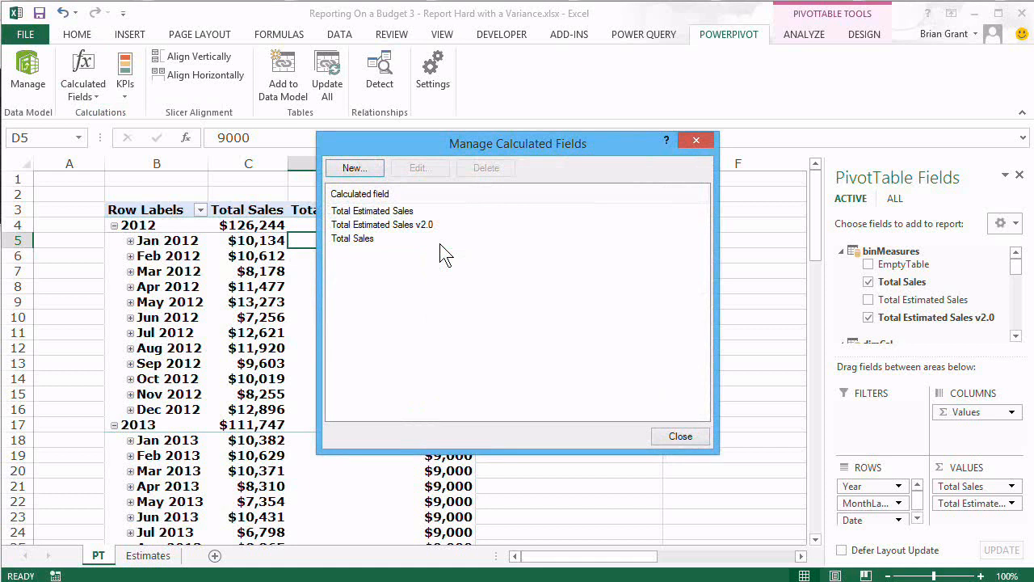
pyautogui.press('Tab')
pyautogui.press('Down')
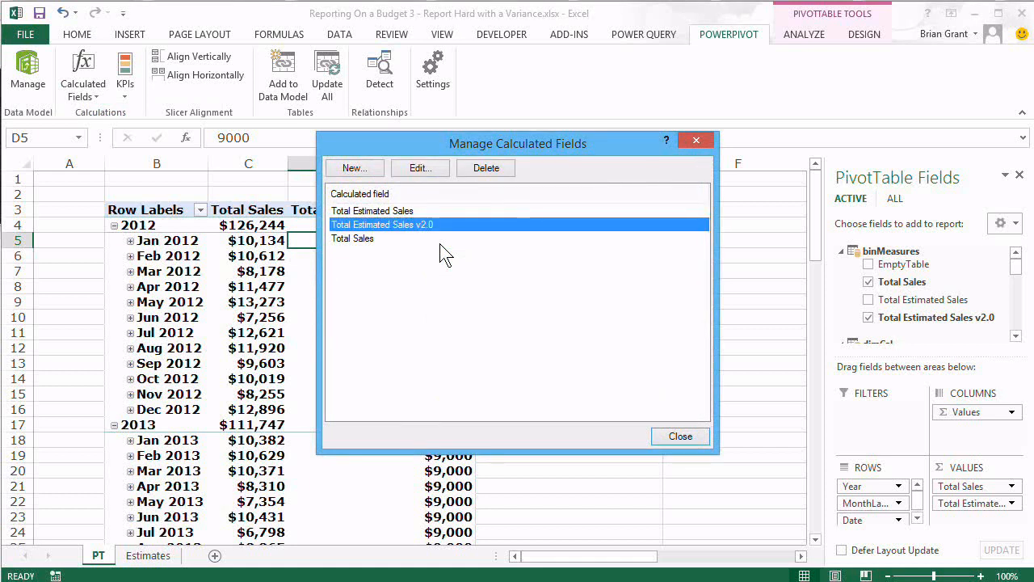
pyautogui.press('alt')
pyautogui.hotkey('alt', 'e')
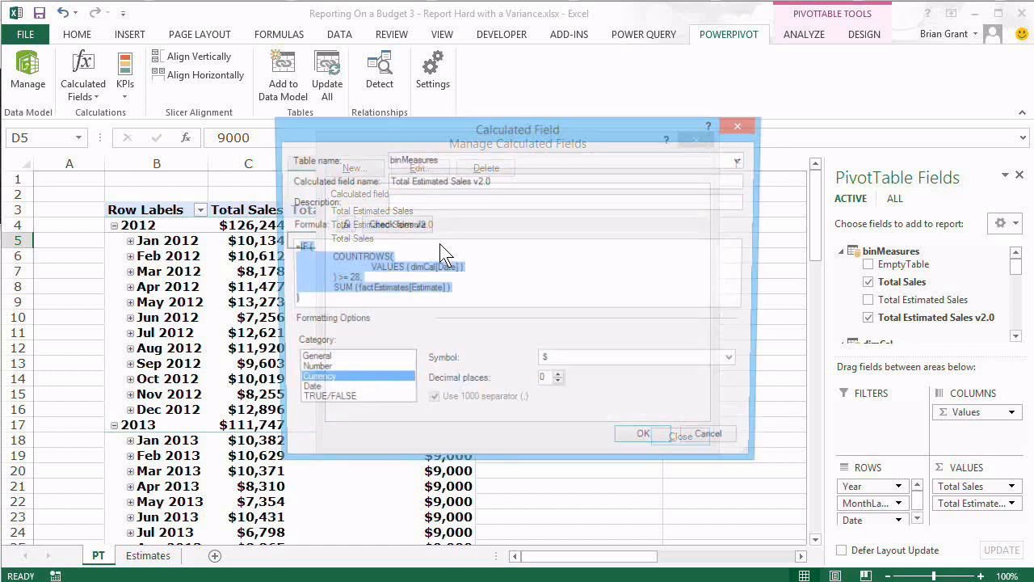
# Step: Copy the COUNTROWS ( VALUES ( dimCal[Date] ) ) >= 28 test from the formula and leave the field unchanged
pyautogui.click(439, 242)
pyautogui.press('Right')
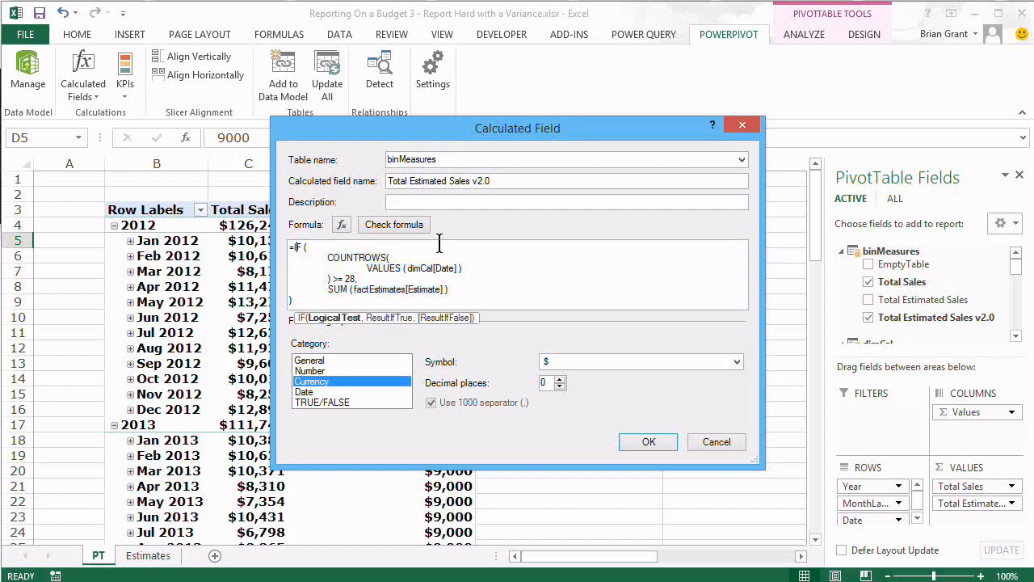
pyautogui.hotkey('shift', 'Down')
pyautogui.hotkey('shift', 'Down')
pyautogui.hotkey('shift', 'Down')
pyautogui.hotkey('ctrl', 'c')
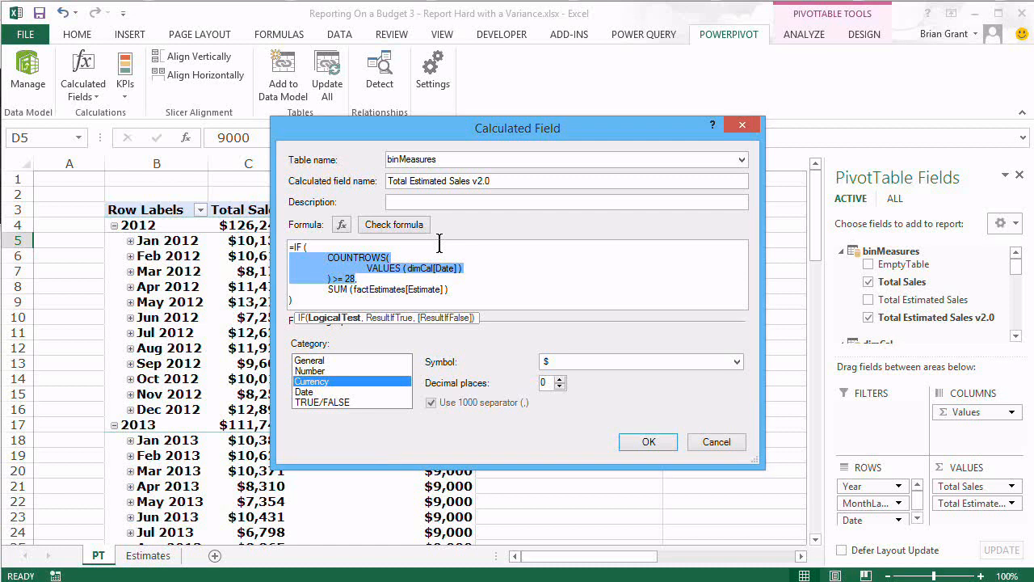
pyautogui.press('Escape')
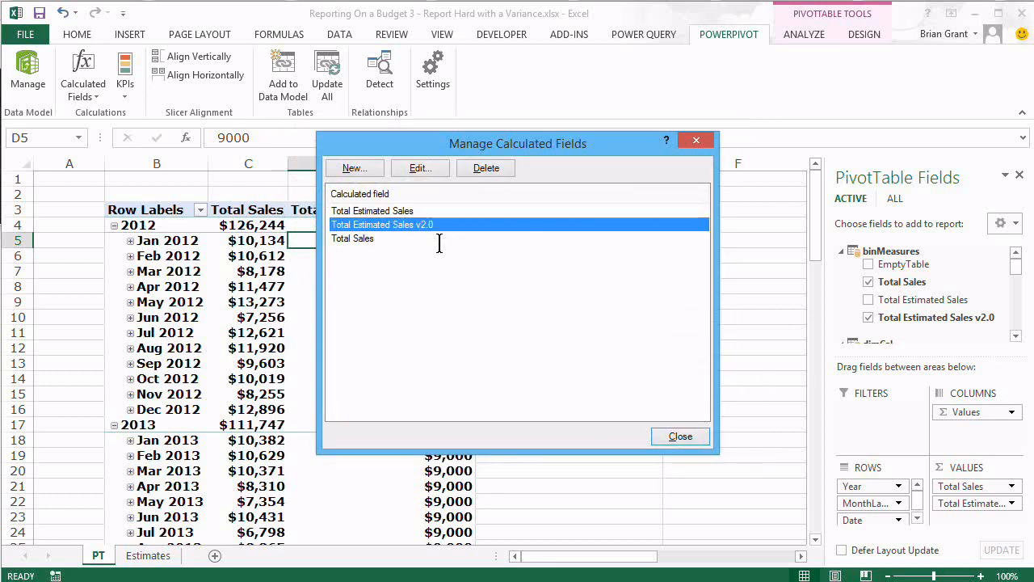
# Step: Start a new calculated field in the binMeasures table and name it Sales Estimate Var
pyautogui.hotkey('alt', 'n')
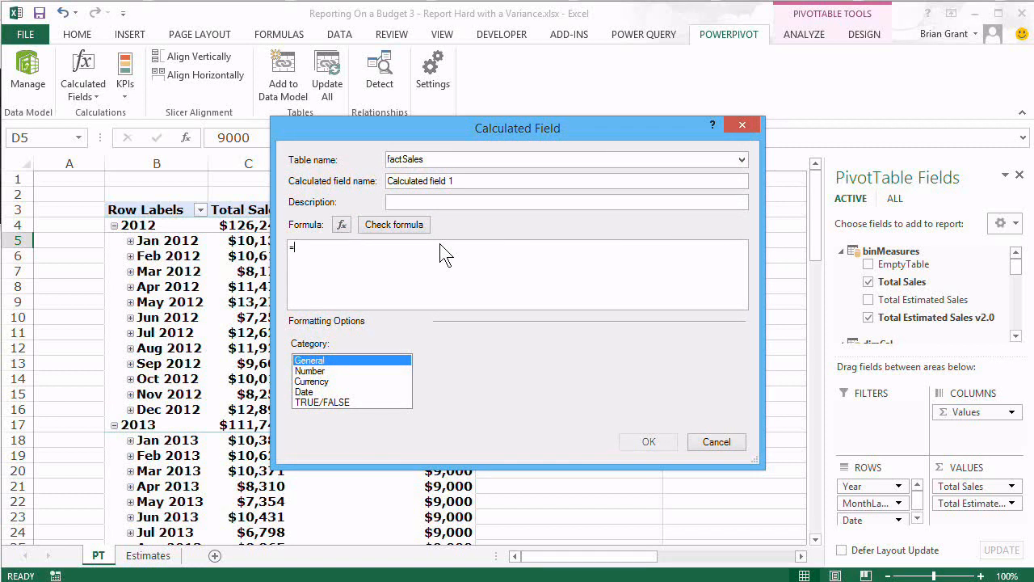
pyautogui.hotkey('alt', 't')
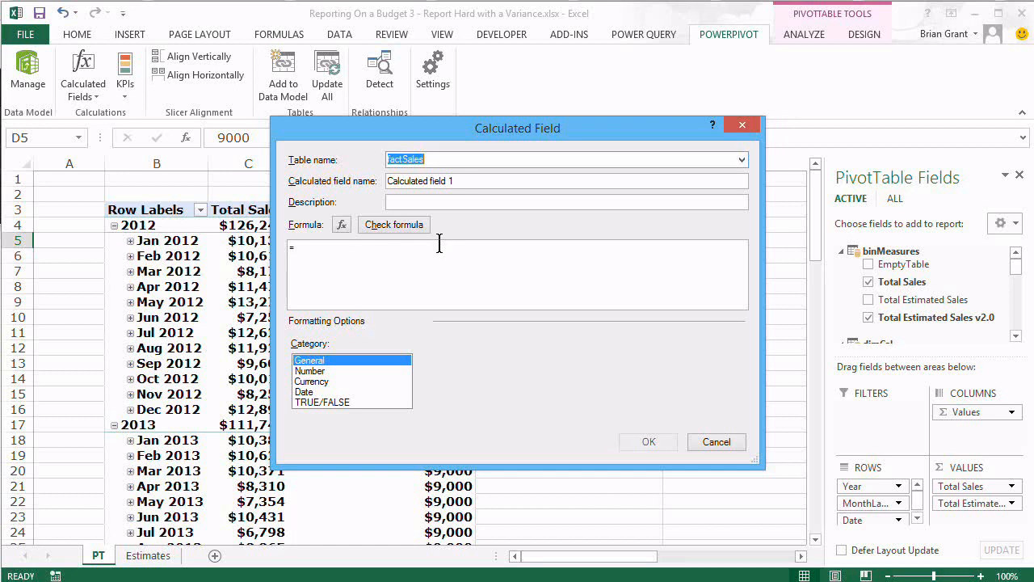
pyautogui.write('b')
pyautogui.press('Down')
pyautogui.press('Tab')
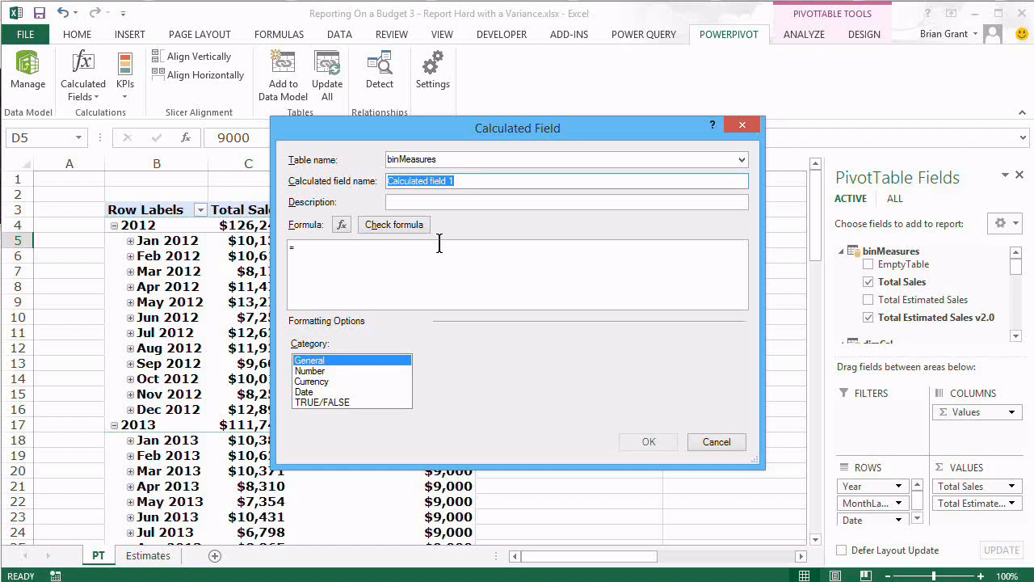
pyautogui.write('Sales')
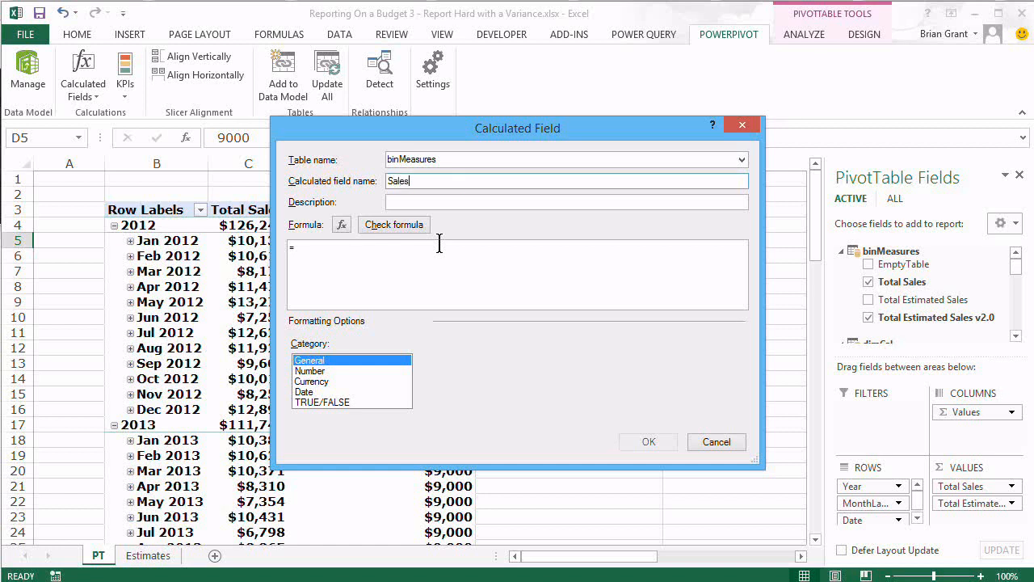
pyautogui.write(' Estimate Var')
# Step: Begin the formula with IF ( and insert the copied COUNTROWS >= 28 test followed by a comma
pyautogui.click(438, 244)
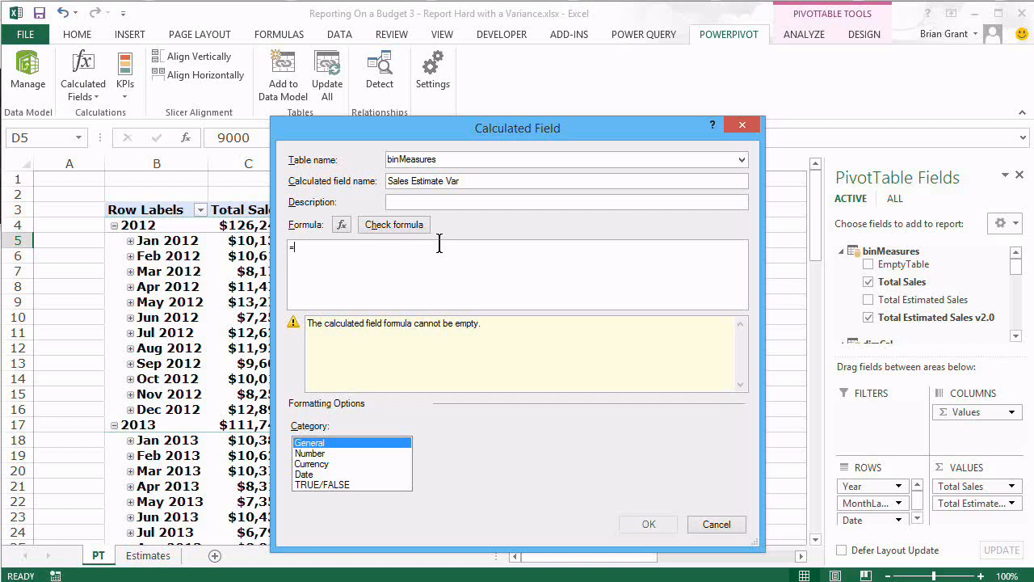
pyautogui.write('IF (')
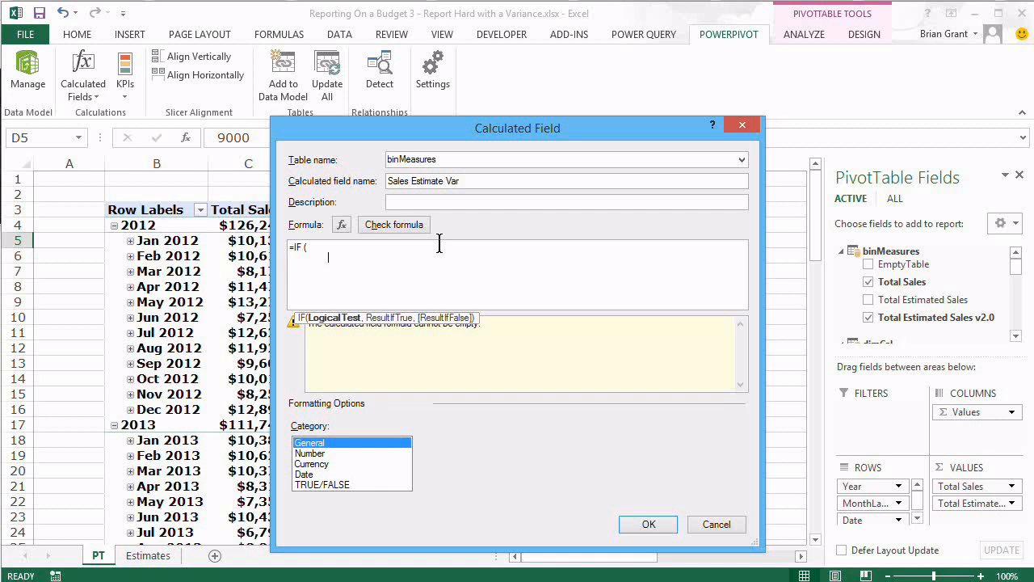
pyautogui.hotkey('ctrl', 'v')
pyautogui.click(439, 243)
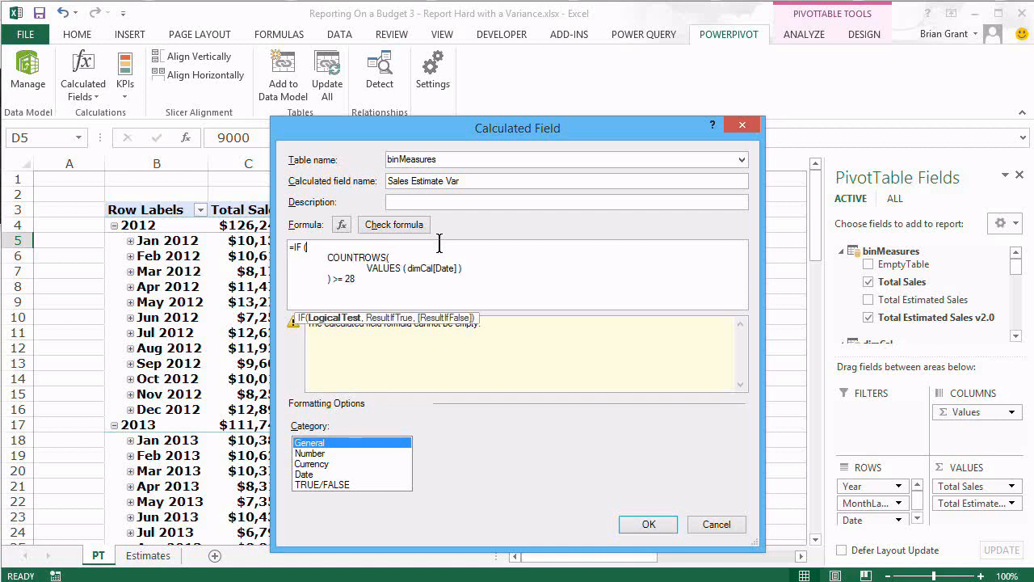
pyautogui.press('Down')
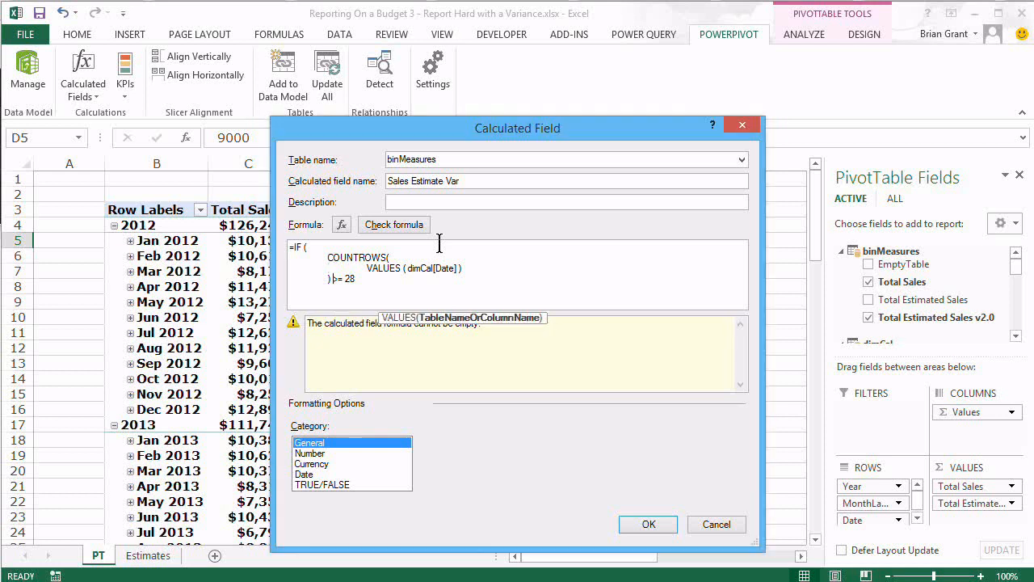
pyautogui.press('Right')
pyautogui.write(',')
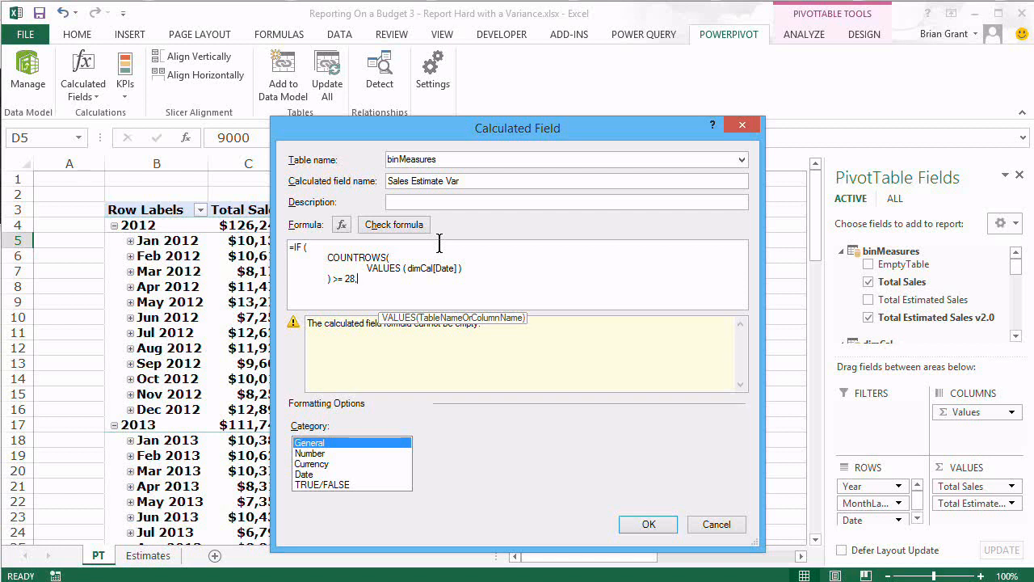
# Step: Complete the IF formula on new lines with [Total Sales] - [Total Estimated Sales v2.0] and a closing parenthesis
pyautogui.press('Return')
pyautogui.write('[')
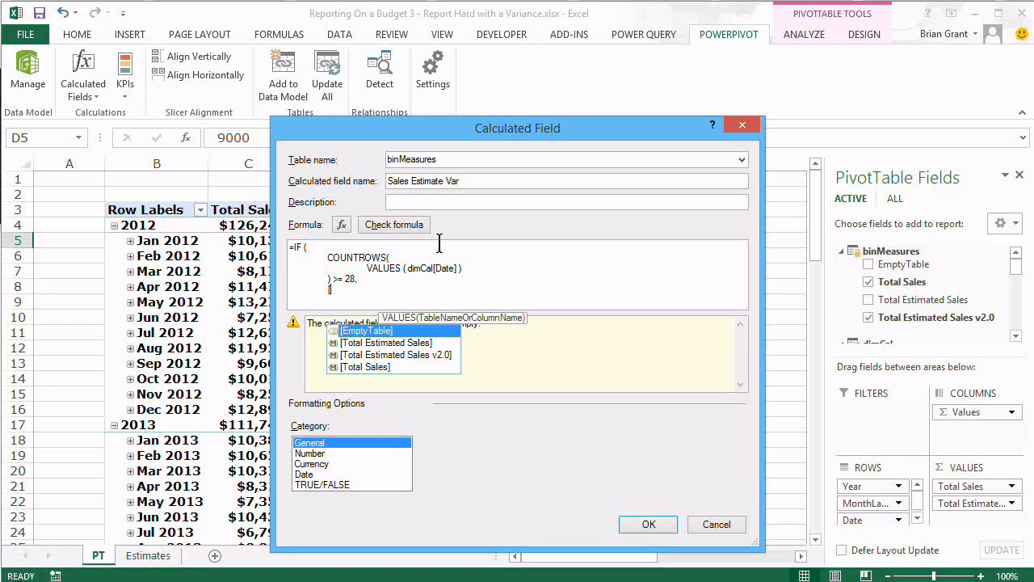
pyautogui.press('Down')
pyautogui.press('Down')
pyautogui.press('Down')
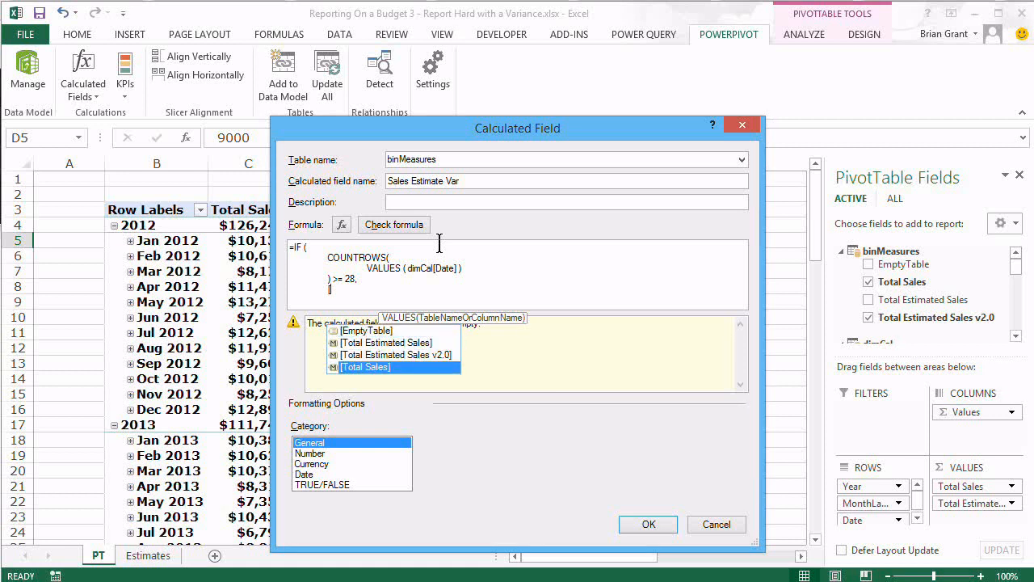
pyautogui.press('Tab')
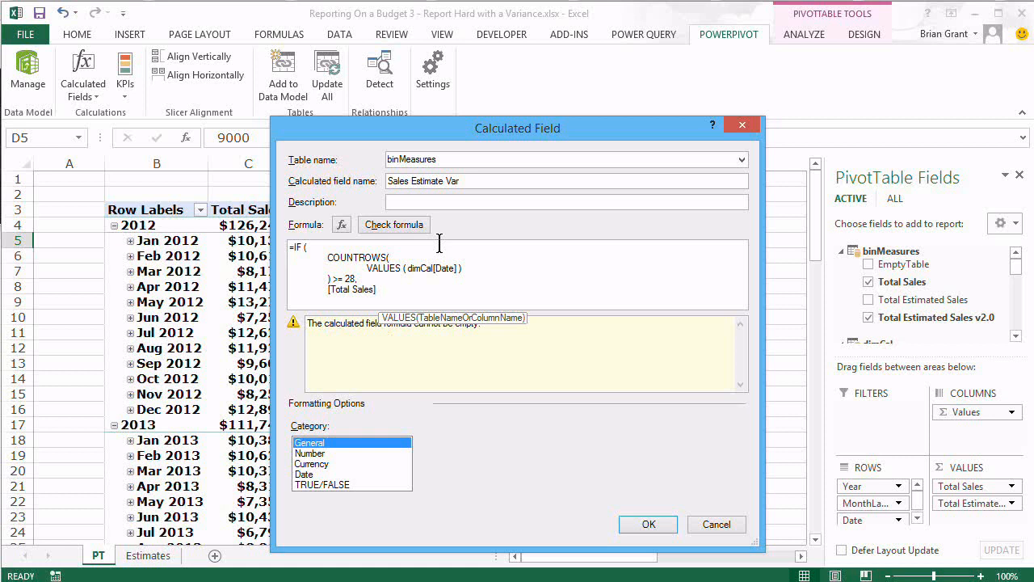
pyautogui.write('- [')
pyautogui.press('Down')
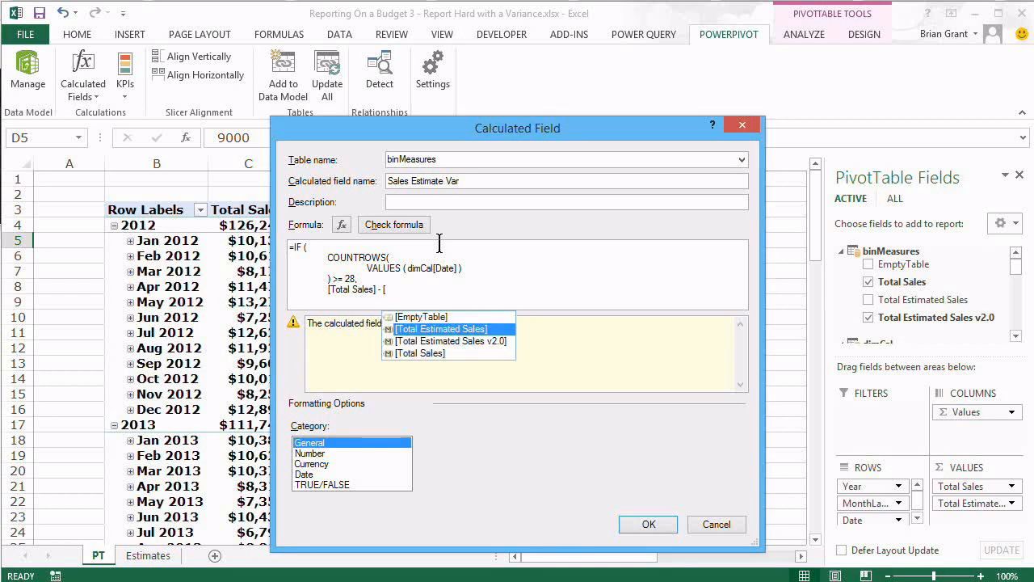
pyautogui.press('Down')
pyautogui.press('Tab')
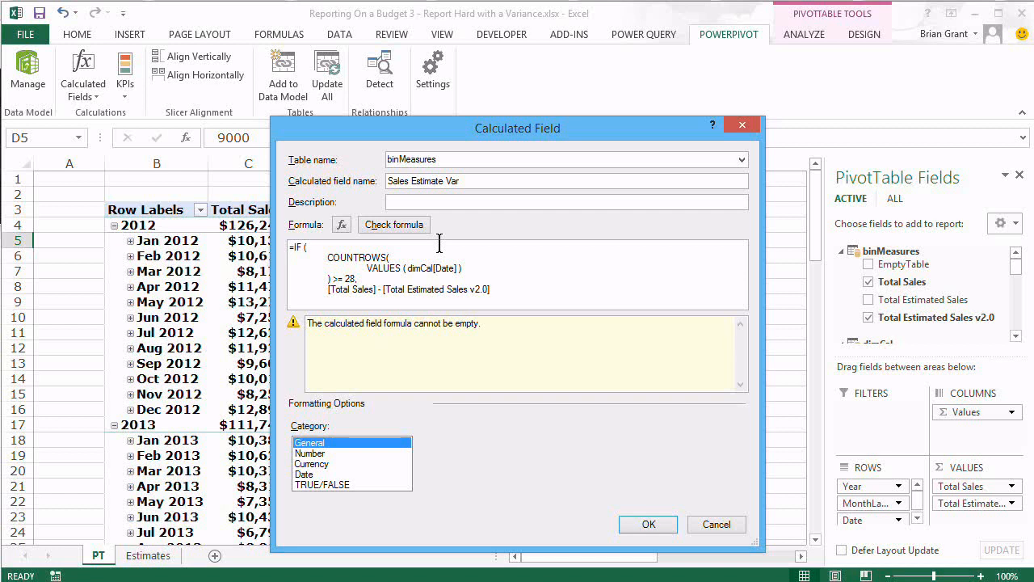
pyautogui.press('Return')
pyautogui.write(')')
# Step: Format the new field as $ currency with 0 decimal places, save it and close the calculated fields manager
pyautogui.press('c')
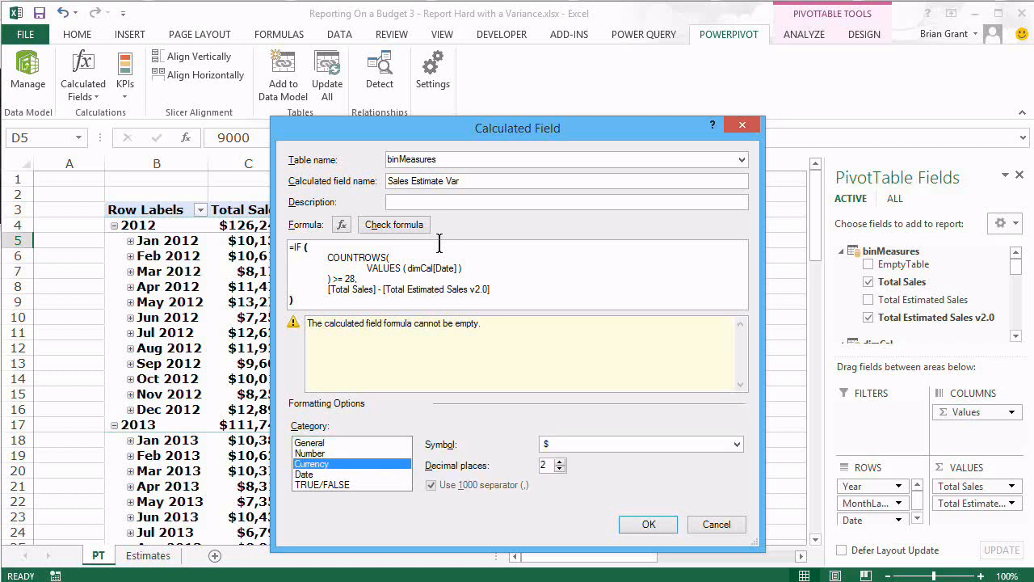
pyautogui.write('0')
pyautogui.press('Return')
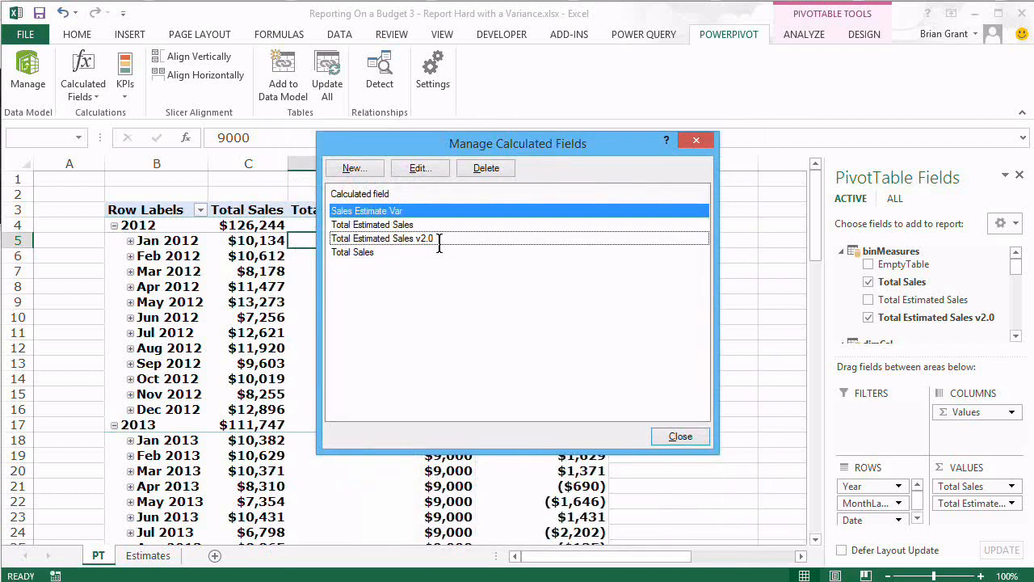
pyautogui.press('Escape')
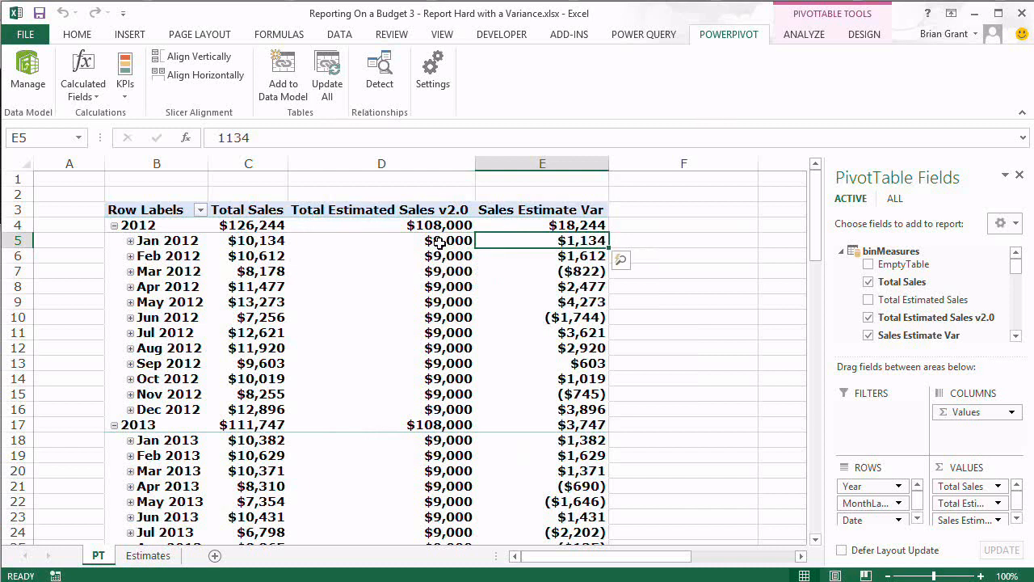
pyautogui.click(438, 242)
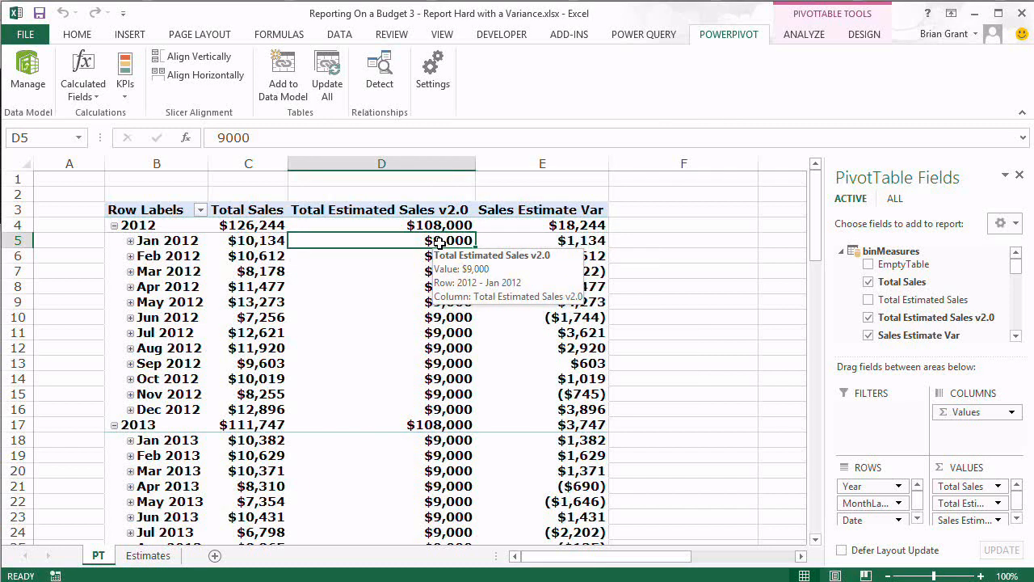
# Step: Examine the monthly Sales Estimate Var values against Total Sales and Total Estimated Sales v2.0 for January to September 2012
pyautogui.press('Left')
pyautogui.press('Right')
pyautogui.press('Right')
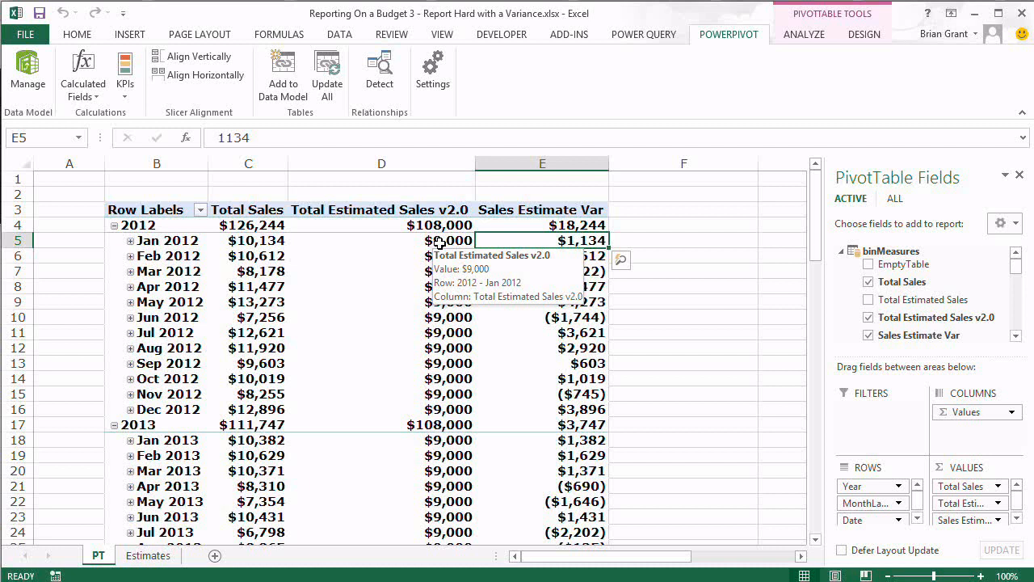
pyautogui.press('Down')
pyautogui.press('Down')
pyautogui.press('Down')
pyautogui.press('Down')
pyautogui.press('Down')
pyautogui.press('Down')
pyautogui.press('Down')
pyautogui.press('Down')
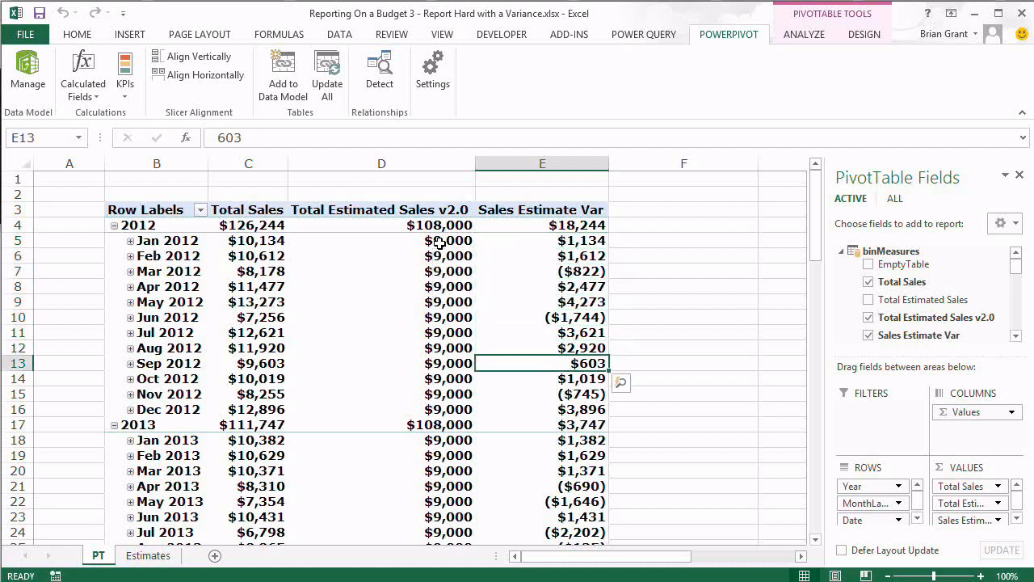
pyautogui.press('Up')
pyautogui.press('Up')
pyautogui.press('Up')
pyautogui.press('Up')
pyautogui.press('Up')
pyautogui.press('Up')
pyautogui.press('Up')
pyautogui.press('Up')
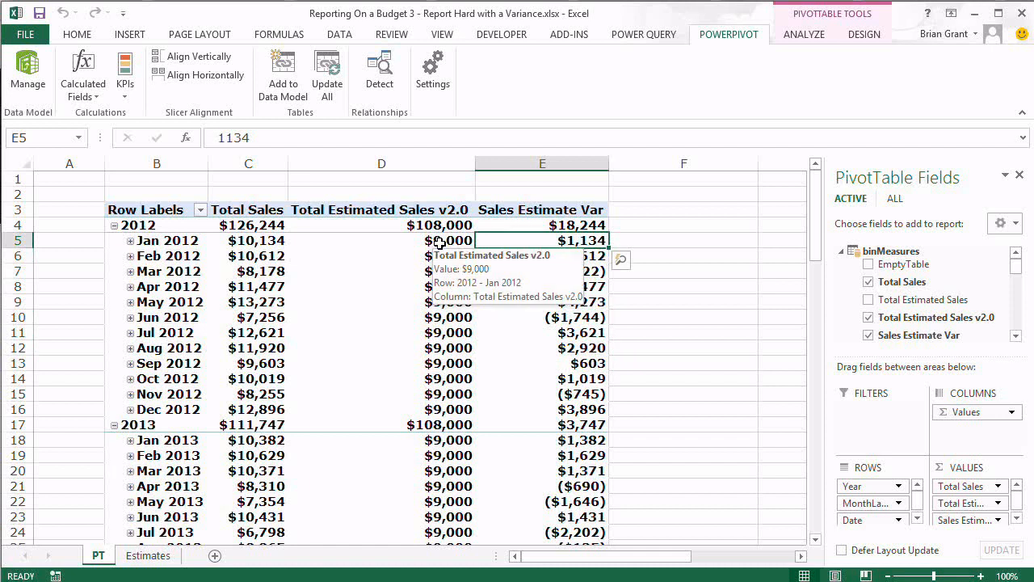
# Step: Copy the formula of the Sales Estimate Var calculated field from its definition without changing it
pyautogui.press('alt')
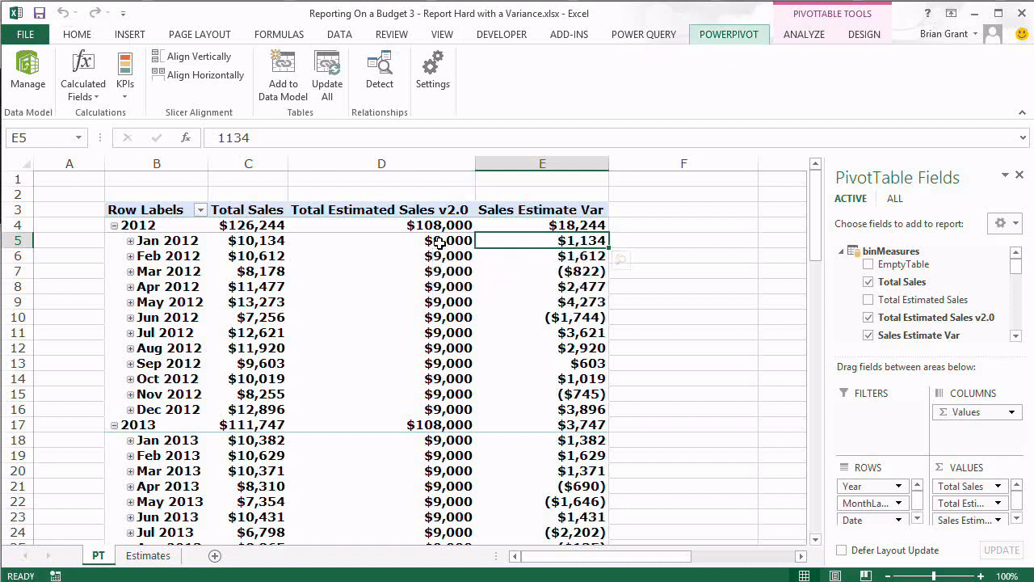
pyautogui.press('b')
pyautogui.press('c')
pyautogui.press('Down')
pyautogui.press('Return')
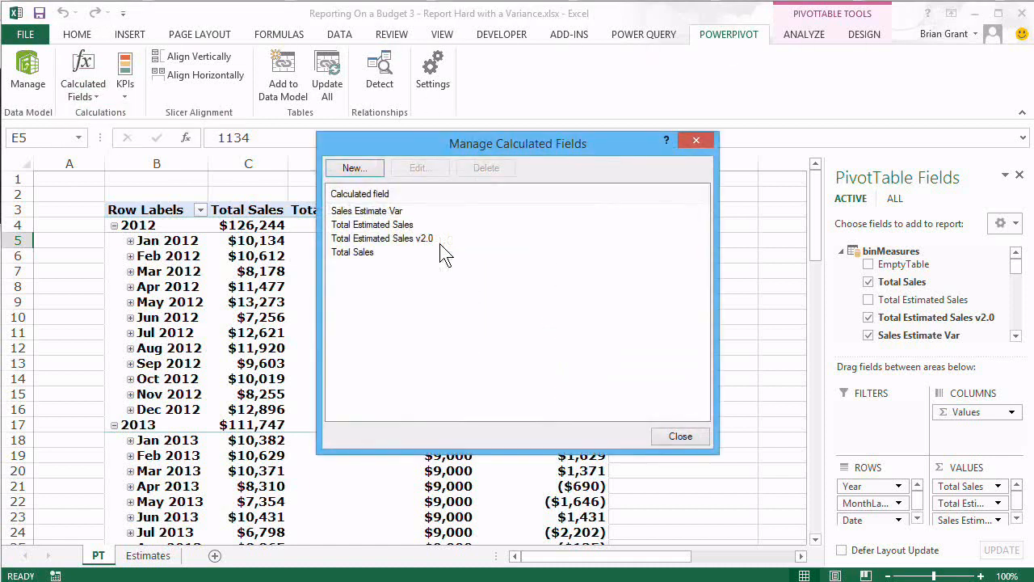
pyautogui.press('Down')
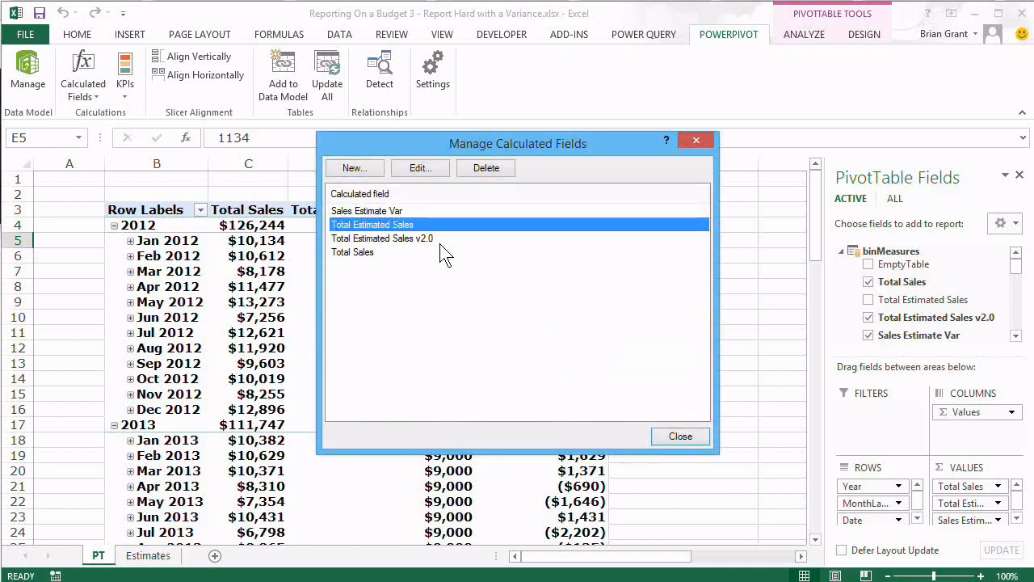
pyautogui.press('Up')
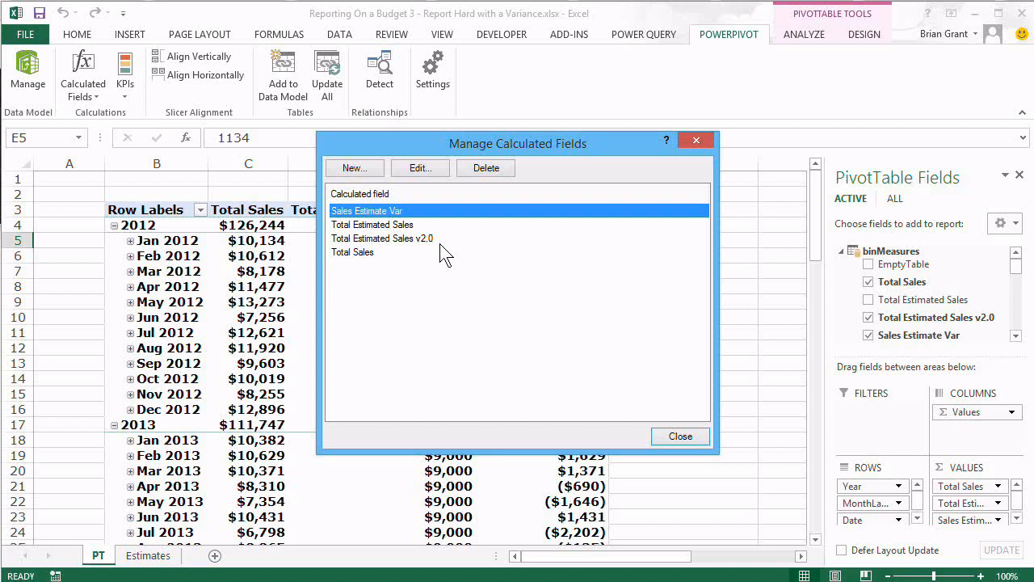
pyautogui.hotkey('alt', 'e')
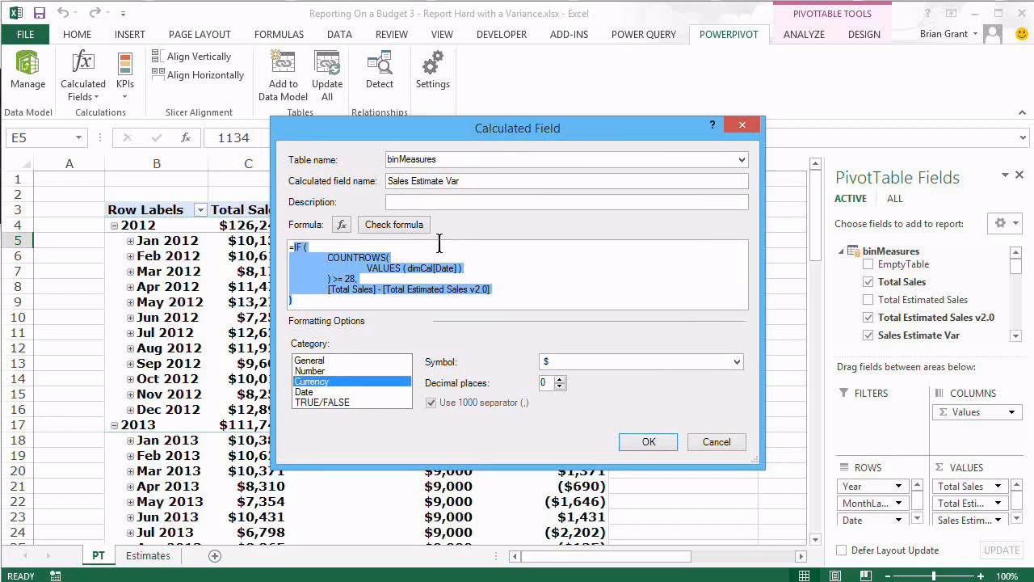
pyautogui.press('Escape')
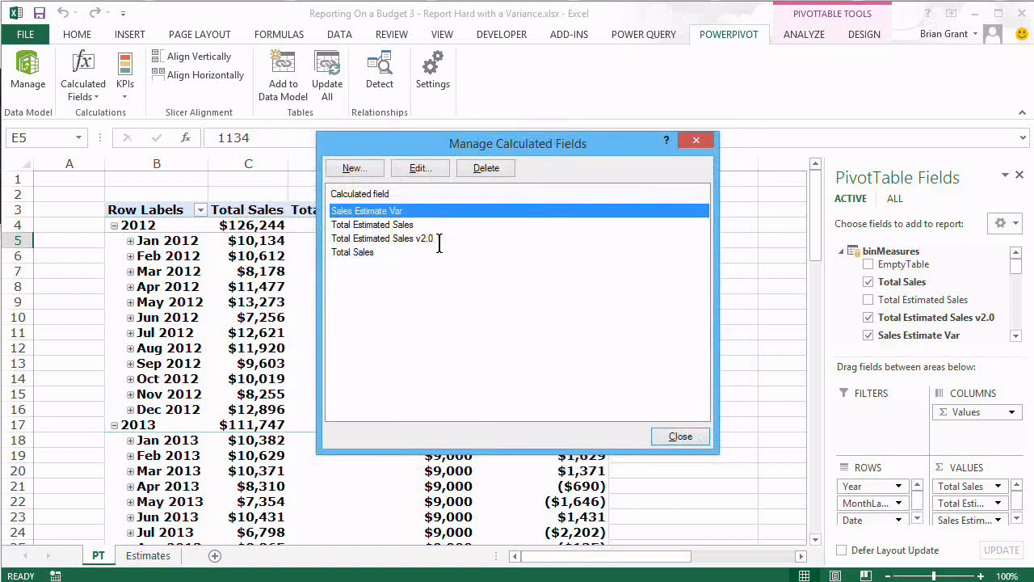
# Step: Start a new calculated field in the binMeasures table and name it Sales Estimate Var %
pyautogui.hotkey('alt', 'n')
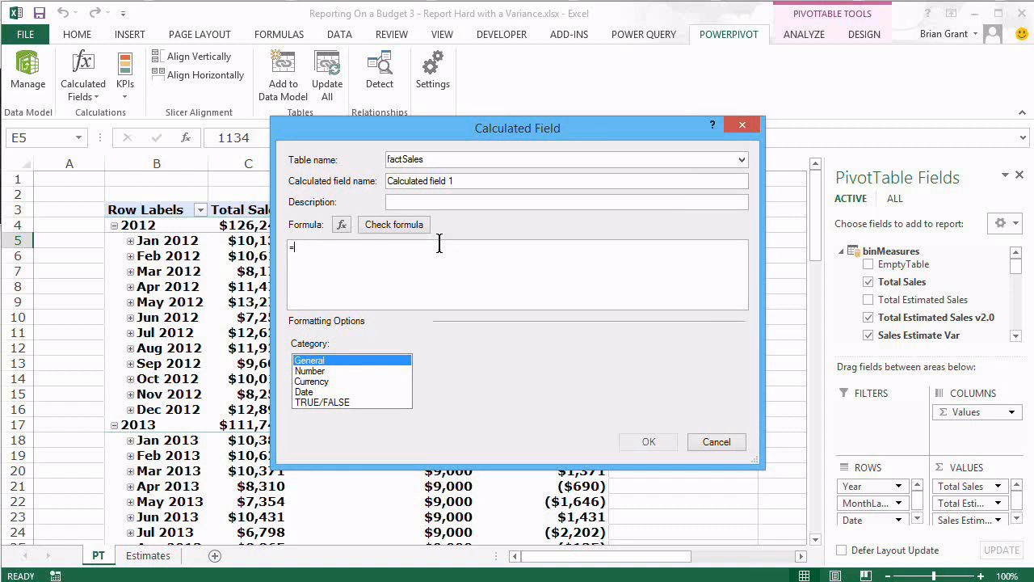
pyautogui.hotkey('alt', 't')
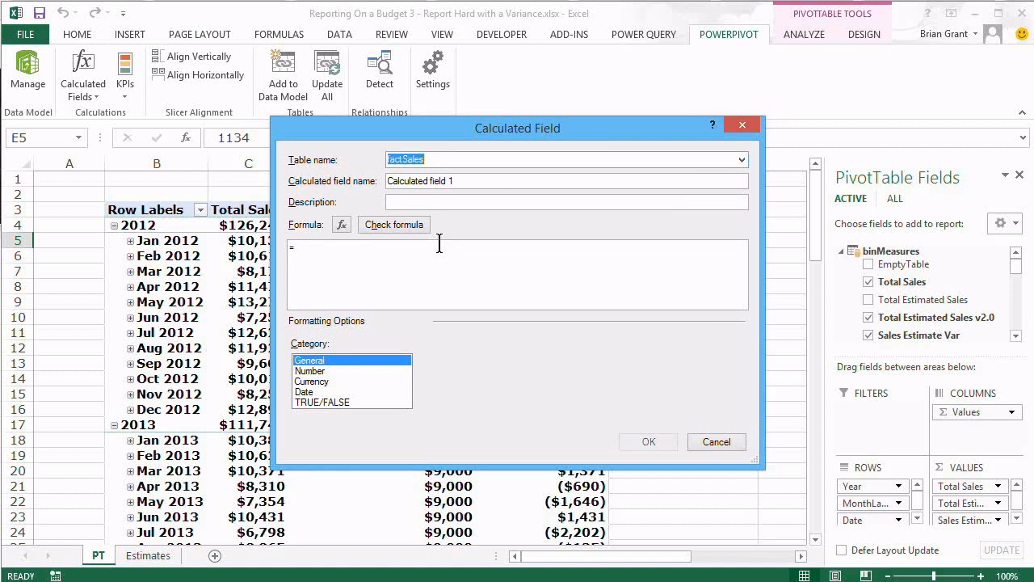
pyautogui.write('b')
pyautogui.press('Tab')
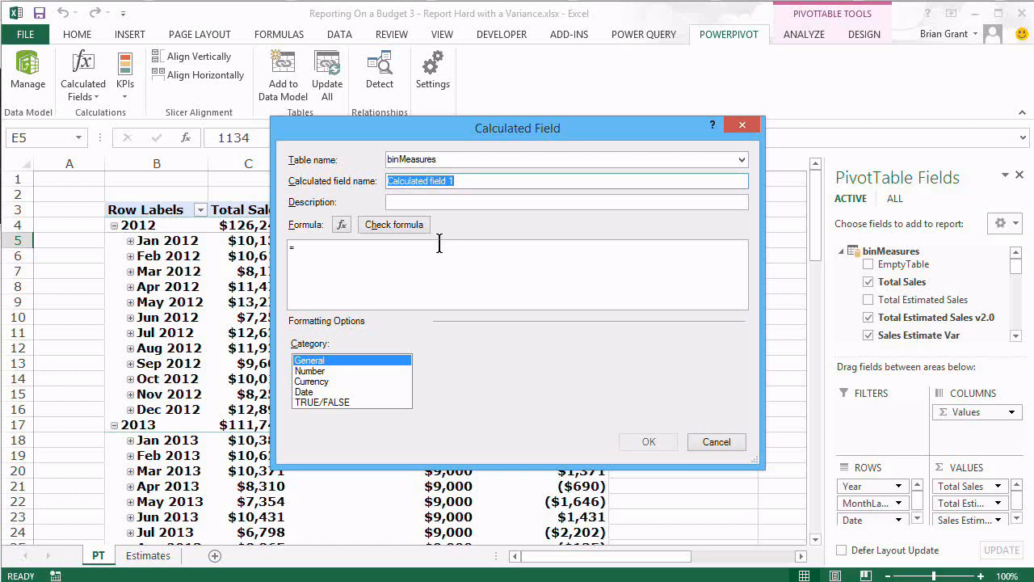
pyautogui.write('Sales Estim')
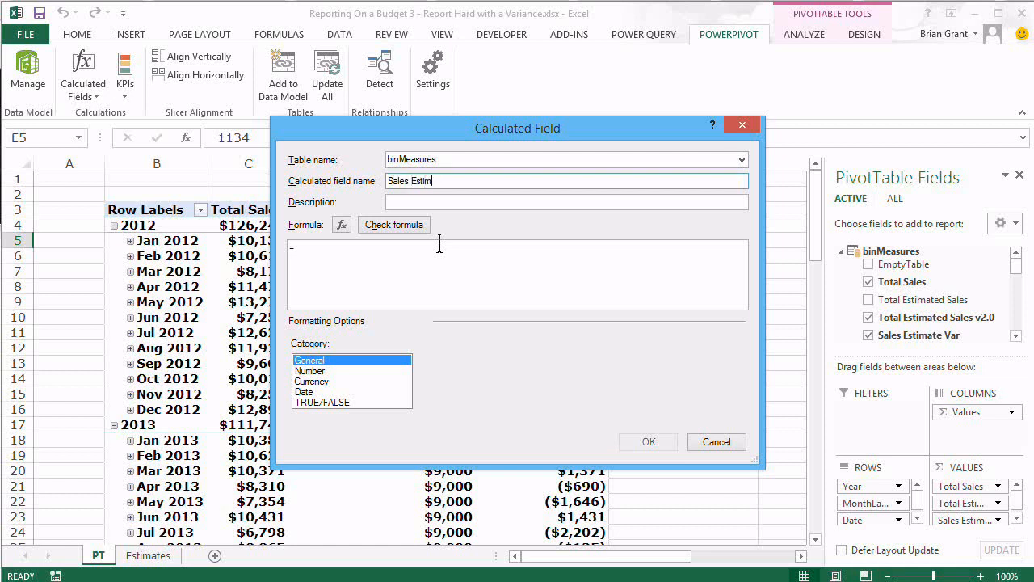
pyautogui.write('ate Var %')
pyautogui.press('BackSpace')
pyautogui.write('Pct')
pyautogui.press('BackSpace')
pyautogui.press('BackSpace')
pyautogui.press('BackSpace')
pyautogui.write('%')
# Step: Paste the copied IF formula into the new field and insert an opening parenthesis before [Total Sales]
pyautogui.click(439, 244)
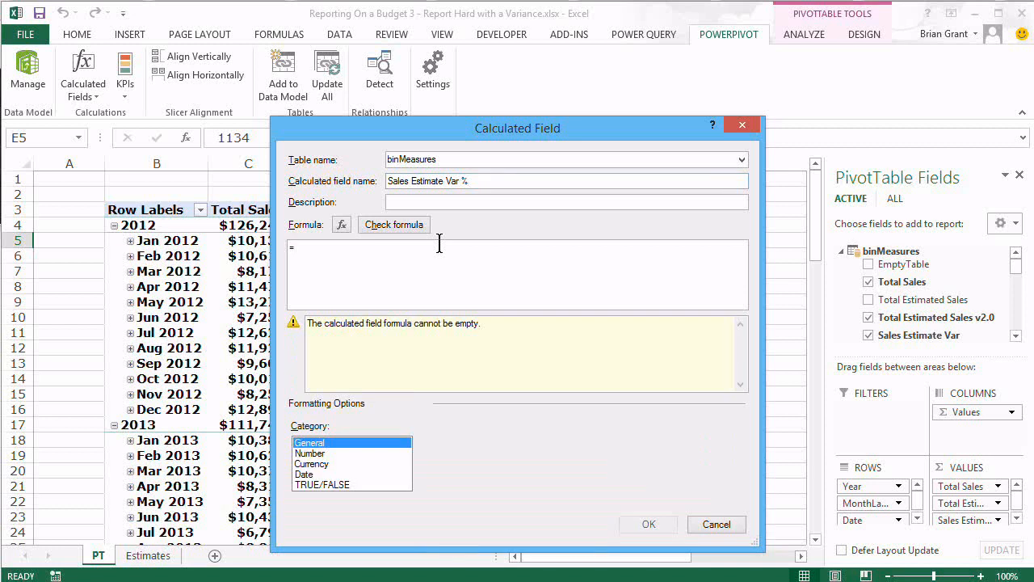
pyautogui.write('IF ( \tCOUNTROWS( \t\tVALUES ( dimCal[Date] ) \t) >= 28, \t[Total Sales] - [Total Estimated Sales v2.0] )')
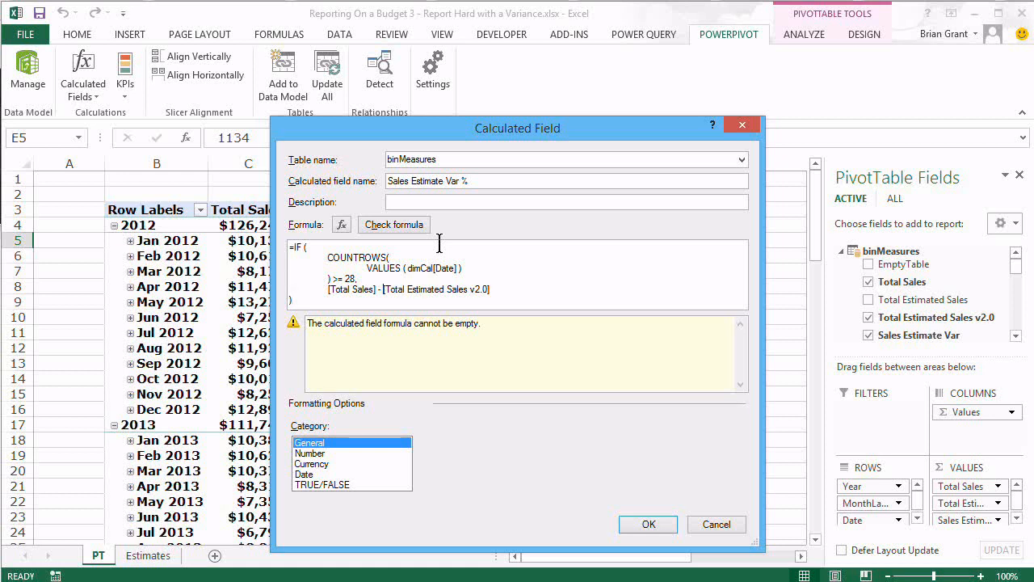
pyautogui.press('Left')
pyautogui.press('Left')
pyautogui.press('Left')
pyautogui.press('Left')
pyautogui.press('Left')
pyautogui.press('Left')
pyautogui.press('Left')
pyautogui.press('Left')
pyautogui.press('Left')
pyautogui.press('Left')
pyautogui.press('Left')
pyautogui.press('Left')
pyautogui.press('Left')
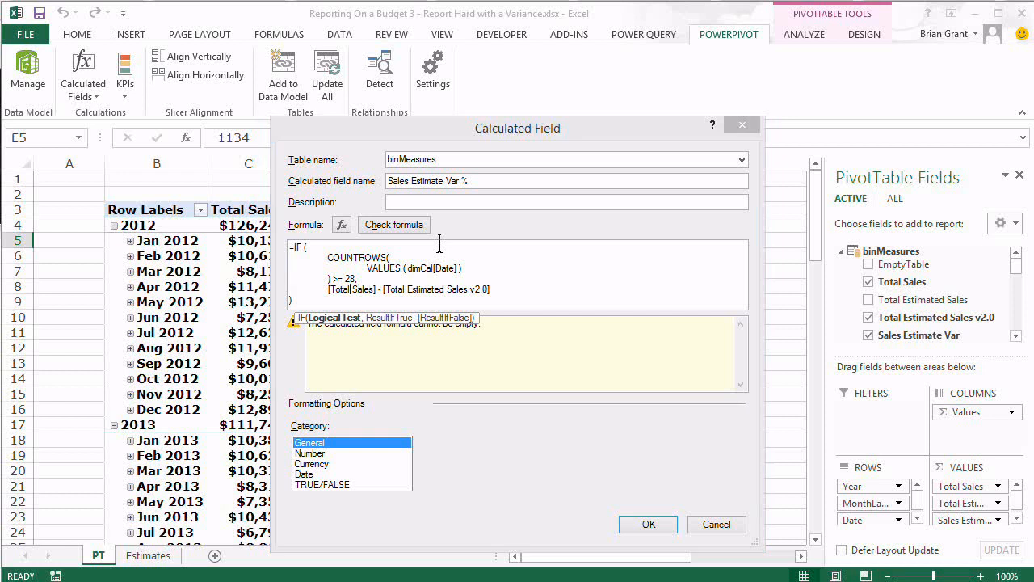
pyautogui.press('Left')
pyautogui.press('Left')
pyautogui.press('Left')
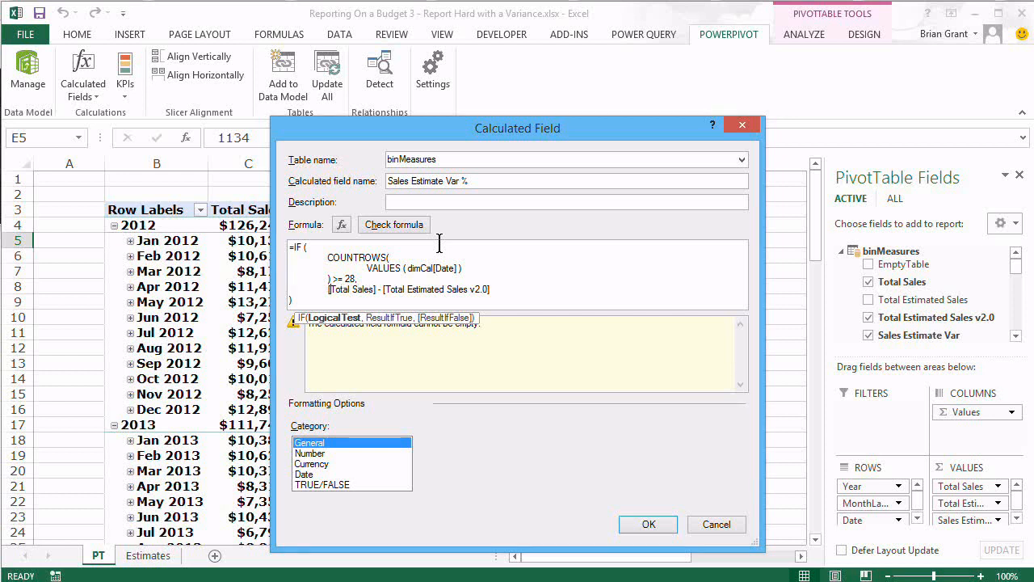
pyautogui.press('Right')
pyautogui.press('Right')
pyautogui.press('Right')
pyautogui.press('Right')
pyautogui.press('Right')
pyautogui.press('Right')
pyautogui.press('Right')
pyautogui.press('Right')
pyautogui.press('Right')
pyautogui.press('Right')
pyautogui.press('Right')
pyautogui.press('Right')
pyautogui.press('Right')
pyautogui.press('Right')
pyautogui.press('Right')
pyautogui.press('Right')
pyautogui.press('Right')
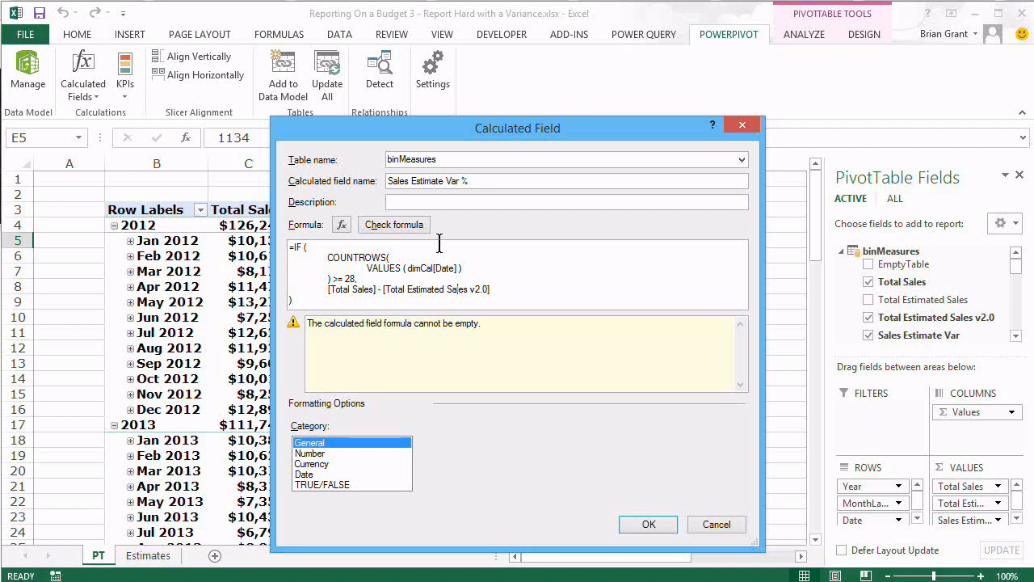
pyautogui.press('Left')
pyautogui.press('Left')
pyautogui.press('Left')
pyautogui.press('Left')
pyautogui.press('Left')
pyautogui.press('Left')
pyautogui.press('Left')
pyautogui.press('Left')
pyautogui.press('Left')
pyautogui.press('Left')
pyautogui.press('Left')
pyautogui.press('Left')
pyautogui.press('Left')
pyautogui.press('Left')
pyautogui.press('Left')
pyautogui.press('Left')
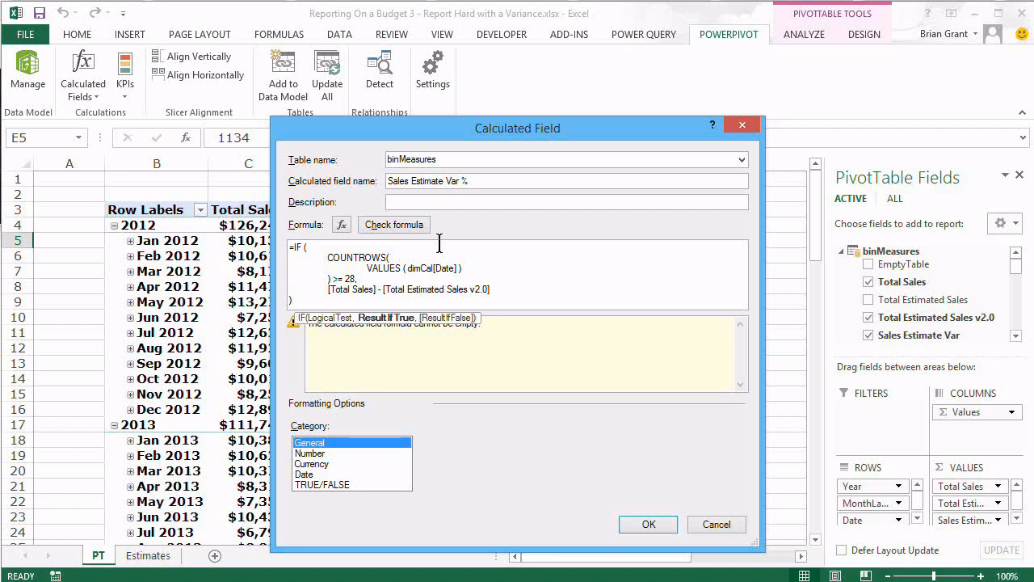
pyautogui.write('(')
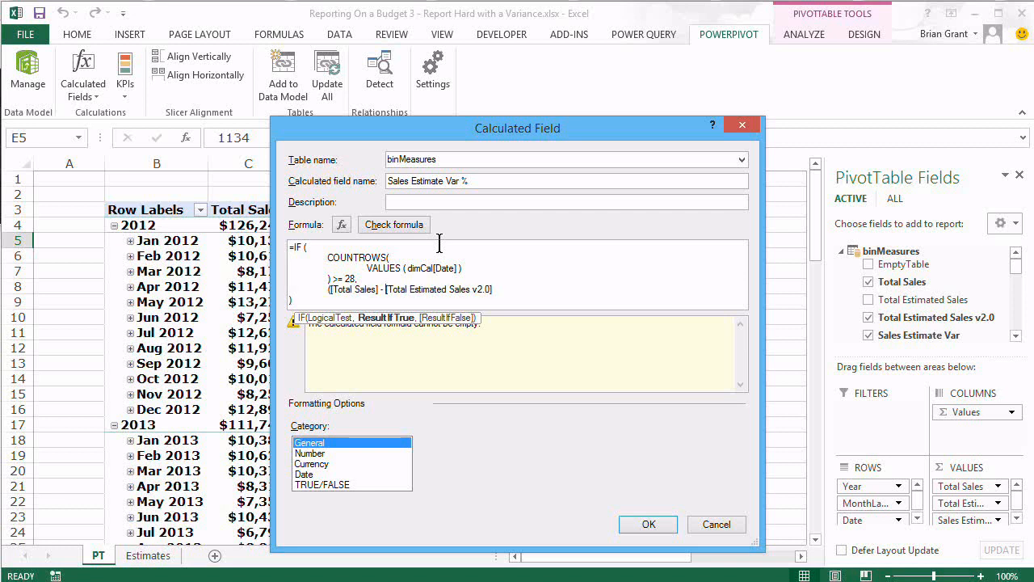
# Step: Close the parenthesis after the subtraction and divide it by [Total Estimated Sales v2.0]
pyautogui.press('Right')
pyautogui.press('Right')
pyautogui.press('Right')
pyautogui.press('Right')
pyautogui.press('Right')
pyautogui.press('Right')
pyautogui.press('Right')
pyautogui.press('Right')
pyautogui.press('Right')
pyautogui.press('Right')
pyautogui.press('Right')
pyautogui.press('Right')
pyautogui.press('Right')
pyautogui.press('Right')
pyautogui.press('Right')
pyautogui.press('Right')
pyautogui.press('End')
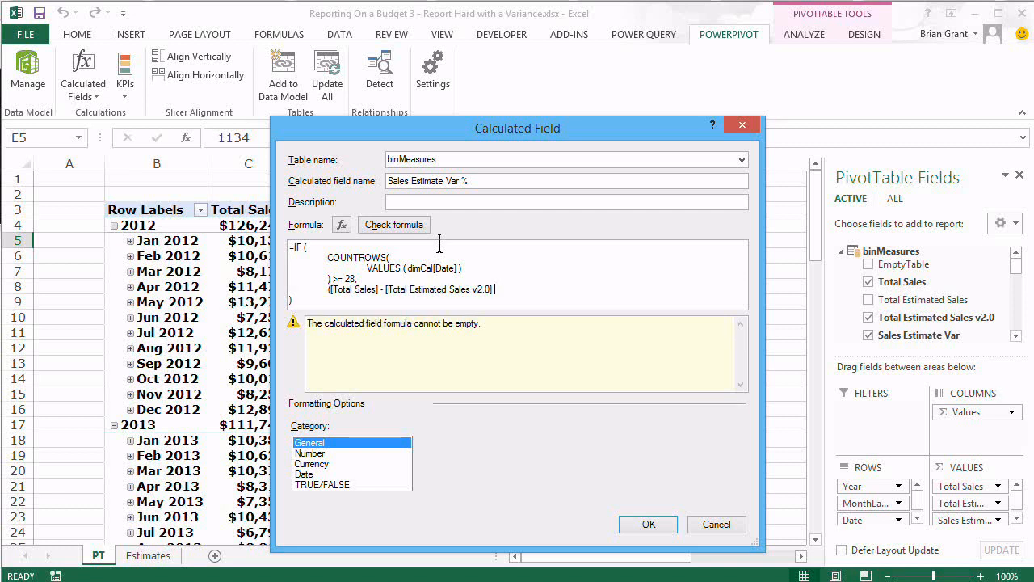
pyautogui.write(') / [')
pyautogui.press('Down')
pyautogui.press('Down')
pyautogui.press('Down')
pyautogui.press('Down')
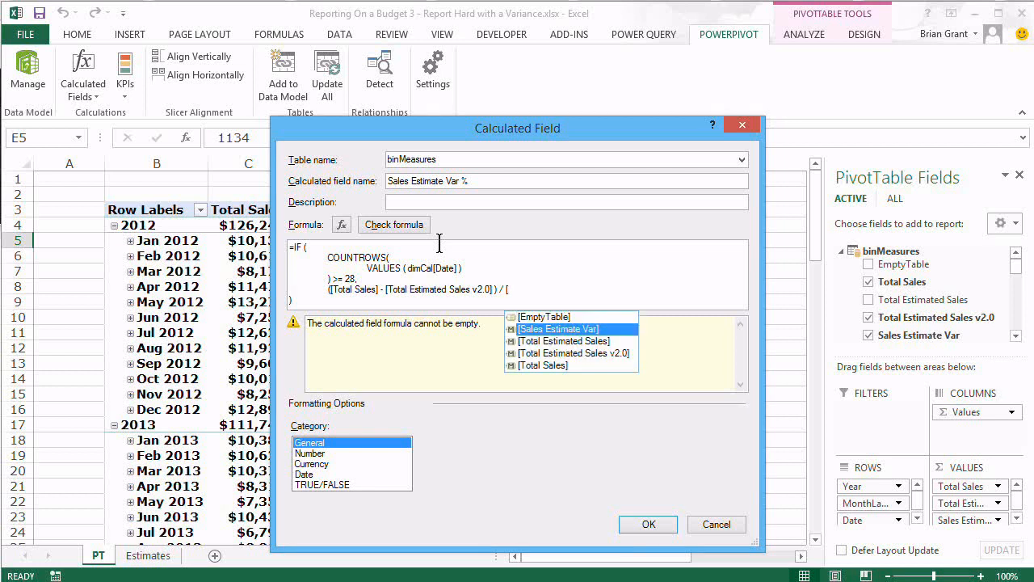
pyautogui.press('Tab')
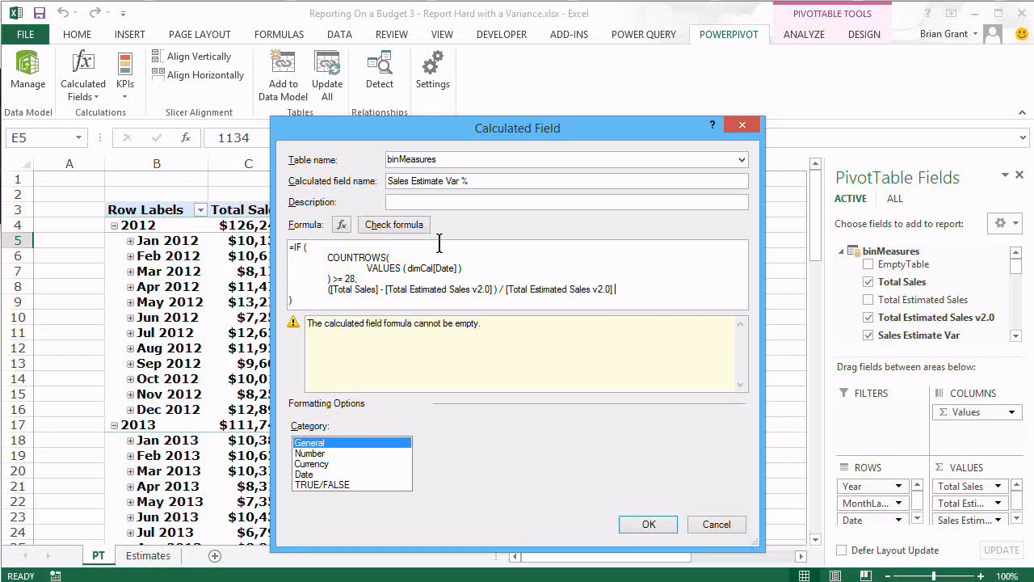
# Step: Delete the division by [Total Estimated Sales v2.0] and pull the IF's closing parenthesis up onto the subtraction line
pyautogui.write(')')
pyautogui.press('BackSpace')
pyautogui.press('BackSpace')
pyautogui.press('BackSpace')
pyautogui.press('BackSpace')
pyautogui.press('BackSpace')
pyautogui.press('BackSpace')
pyautogui.press('BackSpace')
pyautogui.press('BackSpace')
pyautogui.press('BackSpace')
pyautogui.press('BackSpace')
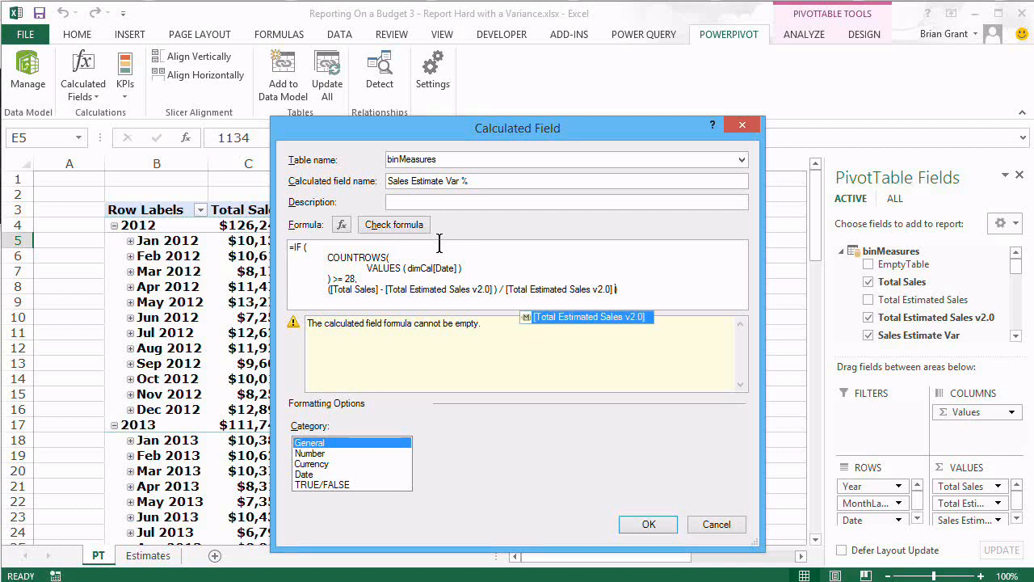
pyautogui.press('BackSpace')
pyautogui.press('BackSpace')
pyautogui.press('BackSpace')
pyautogui.press('BackSpace')
pyautogui.press('BackSpace')
pyautogui.press('BackSpace')
pyautogui.press('BackSpace')
pyautogui.press('BackSpace')
pyautogui.press('BackSpace')
pyautogui.press('BackSpace')
pyautogui.press('BackSpace')
pyautogui.press('BackSpace')
pyautogui.press('BackSpace')
pyautogui.press('BackSpace')
pyautogui.press('BackSpace')
pyautogui.press('BackSpace')
pyautogui.press('BackSpace')
pyautogui.press('BackSpace')
pyautogui.press('BackSpace')
pyautogui.press('BackSpace')
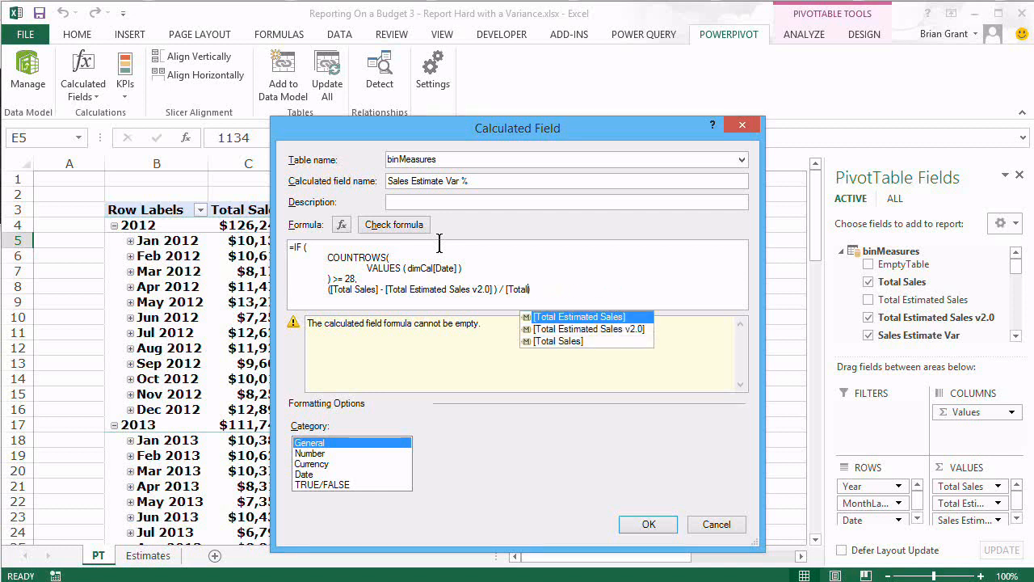
pyautogui.press('BackSpace')
pyautogui.press('BackSpace')
pyautogui.press('BackSpace')
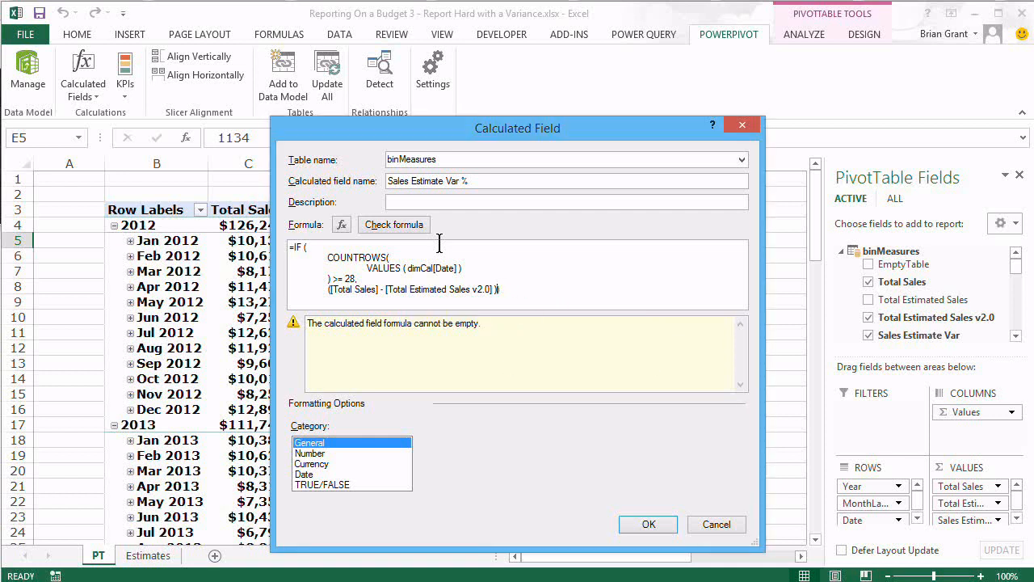
# Step: Put the IF's closing parenthesis on its own line and remove the opening parenthesis before [Total Sales]
pyautogui.press('Return')
pyautogui.press('Left')
pyautogui.press('Left')
pyautogui.press('Left')
pyautogui.press('Left')
pyautogui.press('Left')
pyautogui.press('Left')
pyautogui.press('Left')
pyautogui.press('Left')
pyautogui.press('Left')
pyautogui.press('Left')
pyautogui.press('Left')
pyautogui.press('Left')
pyautogui.press('Left')
pyautogui.press('Left')
pyautogui.press('Left')
pyautogui.press('Left')
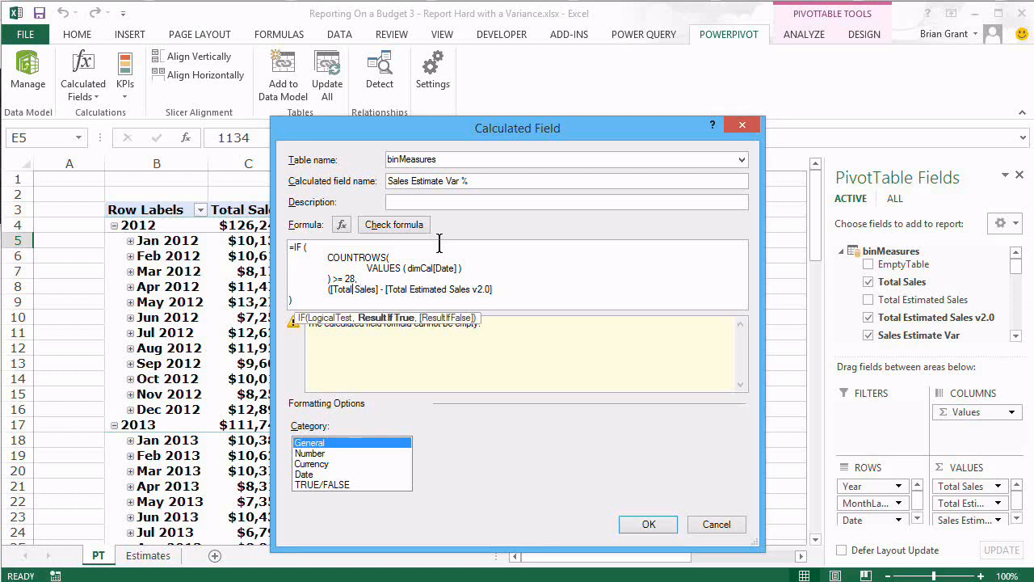
pyautogui.press('BackSpace')
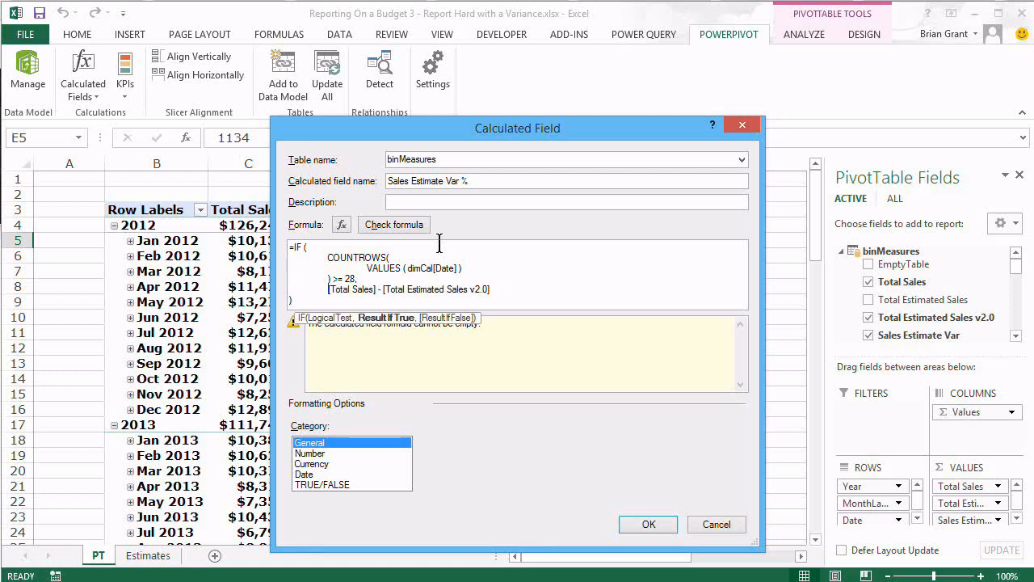
# Step: Insert the DIVIDE function with its opening parenthesis directly before [Total Sales] in the formula
pyautogui.press('Down')
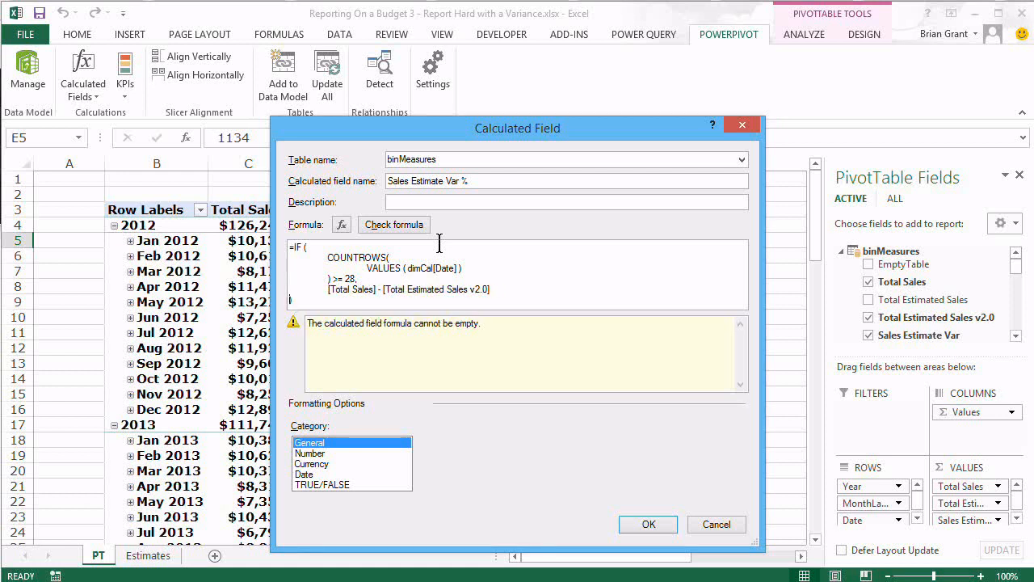
pyautogui.press('Up')
pyautogui.press('Right')
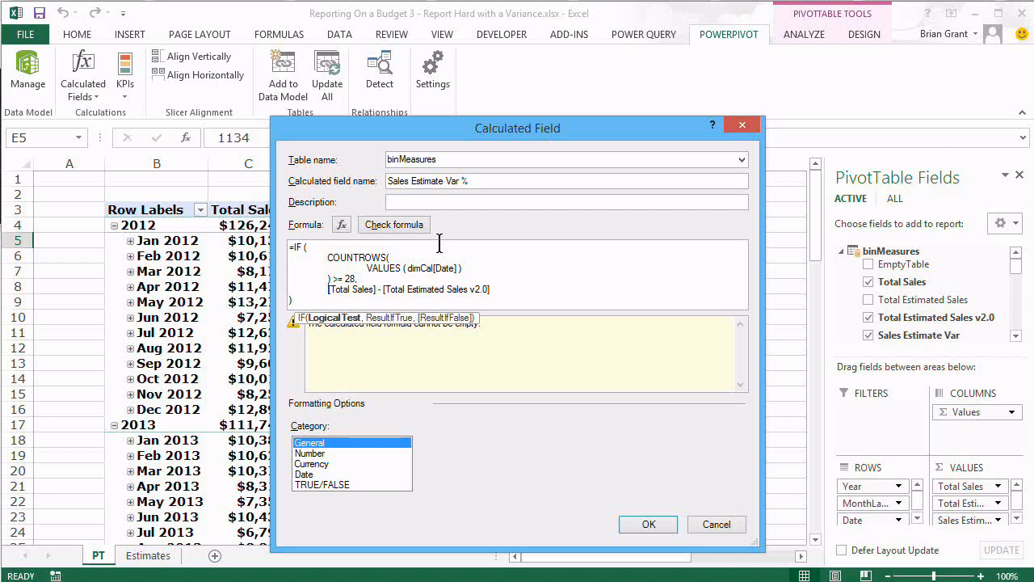
pyautogui.write('DIVIDE')
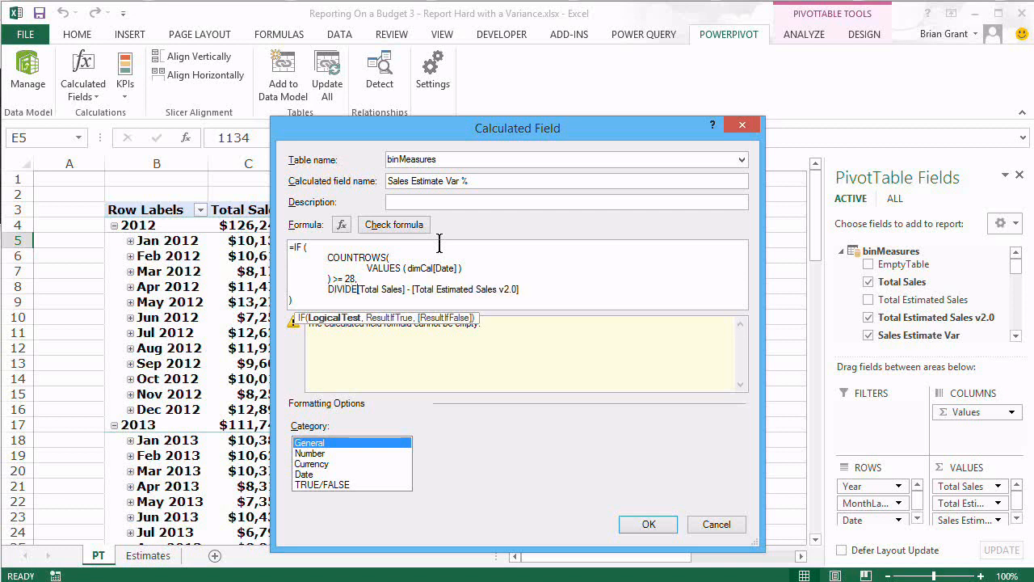
pyautogui.write('(')
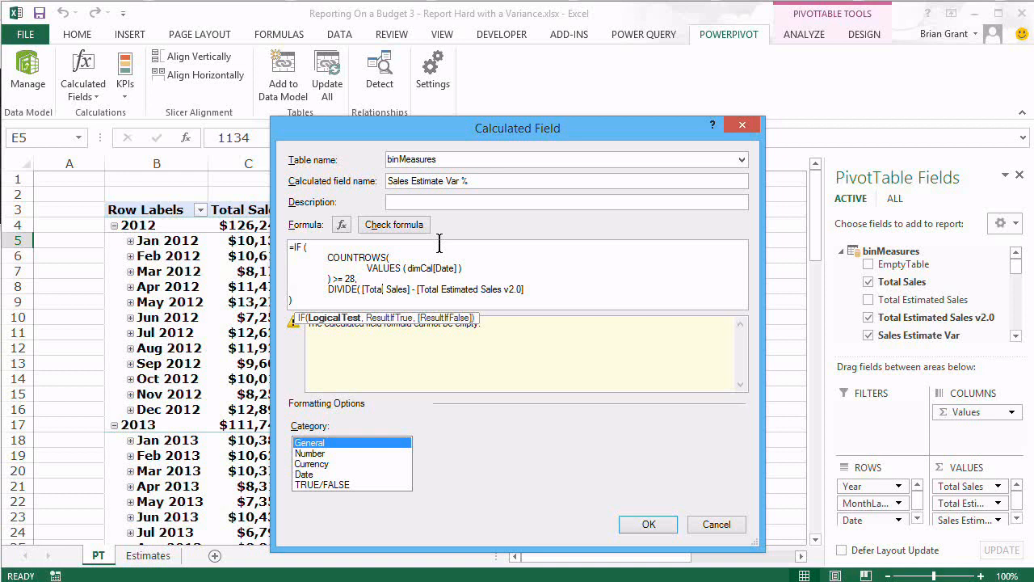
# Step: Add [Total Estimated Sales v2.0] as DIVIDE's second argument after the subtraction and close the function's parenthesis
pyautogui.press('Right')
pyautogui.press('Right')
pyautogui.press('Right')
pyautogui.press('Right')
pyautogui.press('Right')
pyautogui.press('Right')
pyautogui.press('Right')
pyautogui.press('Right')
pyautogui.press('Right')
pyautogui.press('Right')
pyautogui.press('Right')
pyautogui.press('Right')
pyautogui.press('Right')
pyautogui.press('Right')
pyautogui.press('Right')
pyautogui.press('Right')
pyautogui.press('Right')
pyautogui.press('Right')
pyautogui.write(',')
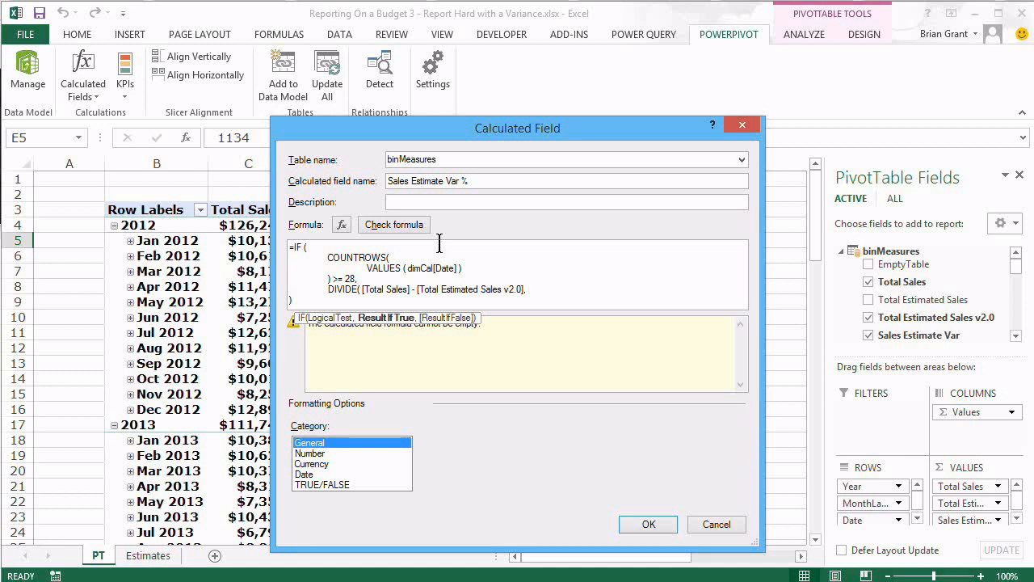
pyautogui.write(' [')
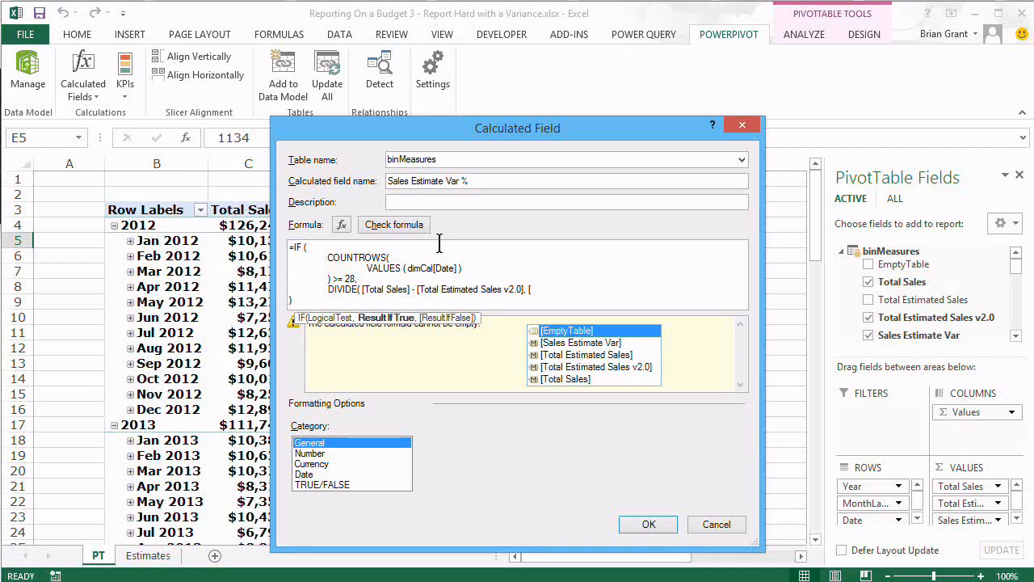
pyautogui.press('Down')
pyautogui.press('Down')
pyautogui.press('Down')
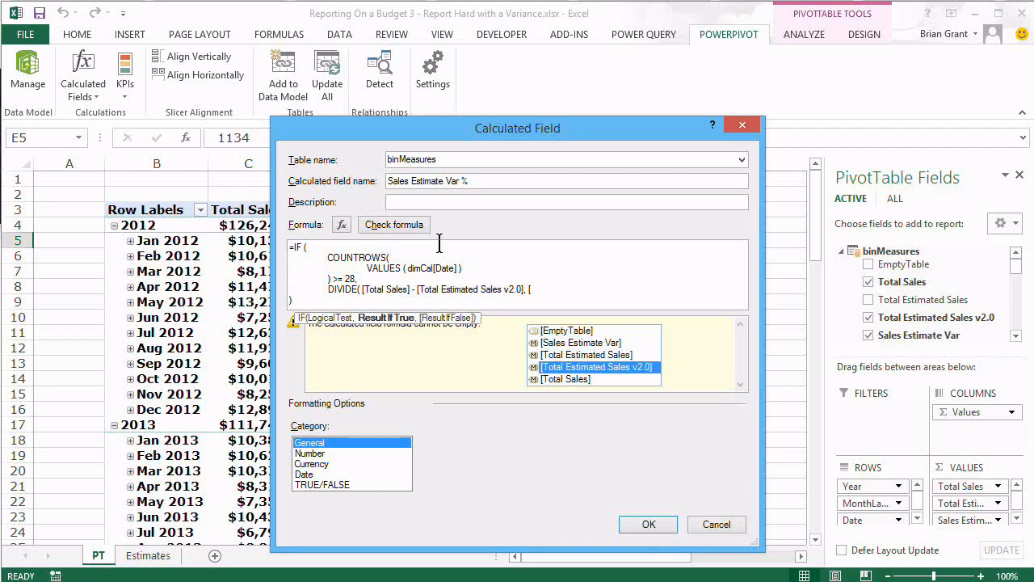
pyautogui.press('Tab')
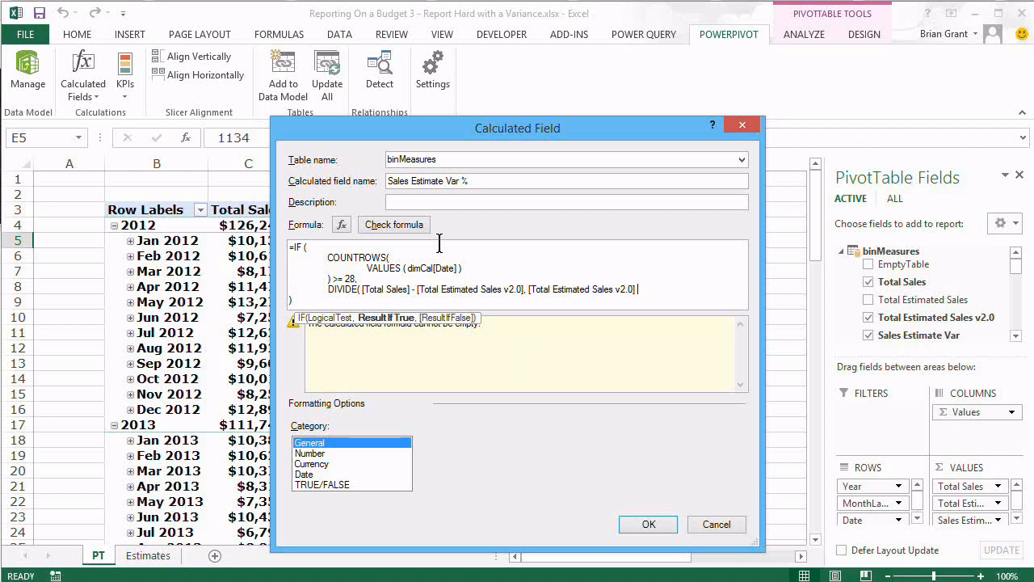
pyautogui.write(')')
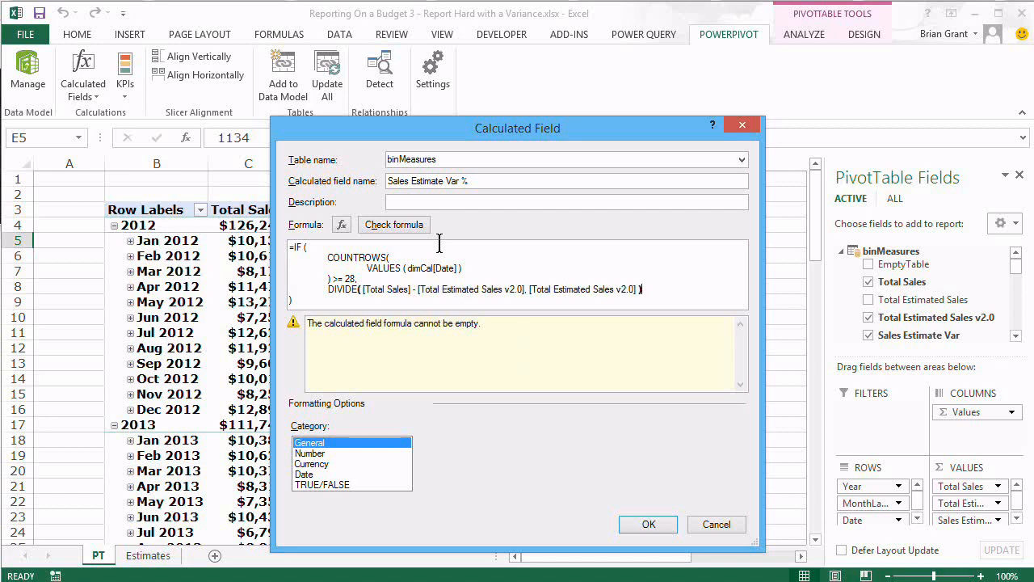
pyautogui.press('Down')
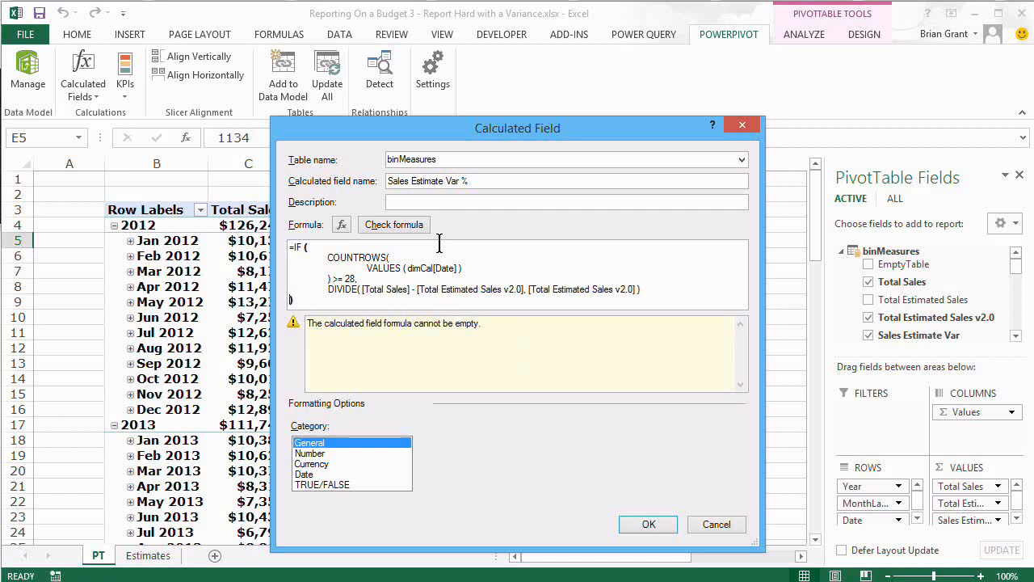
pyautogui.press('Up')
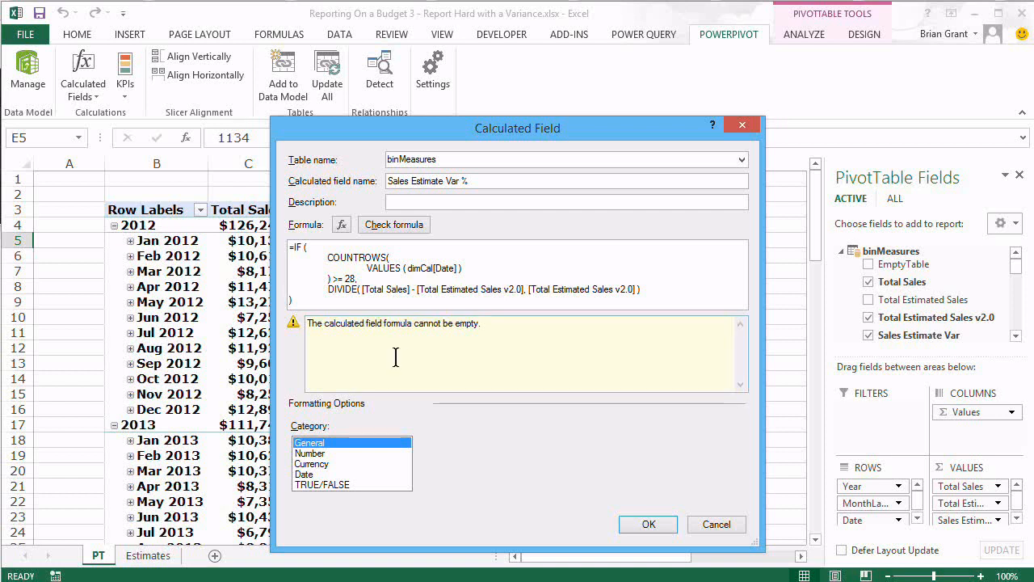
# Step: Format the calculated field as a Number percentage with 1 decimal place, then save it and close the calculated fields manager
pyautogui.press('Down')
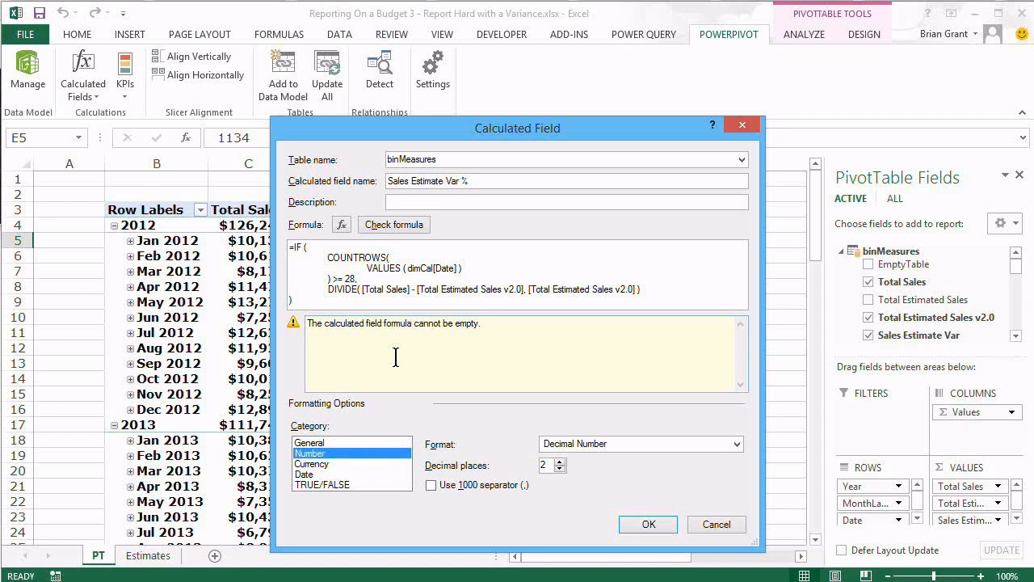
pyautogui.press('Tab')
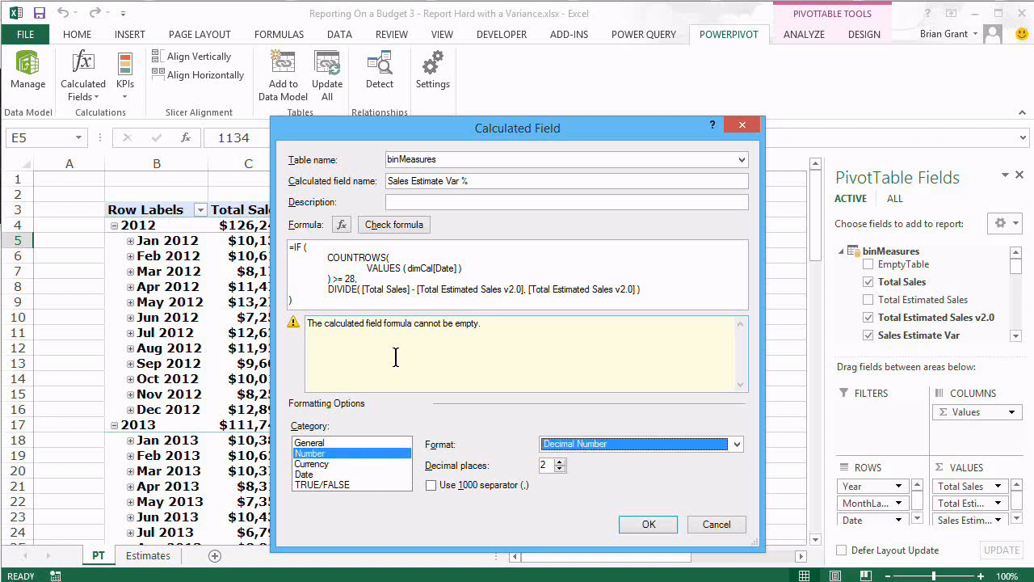
pyautogui.press('p')
pyautogui.press('Tab')
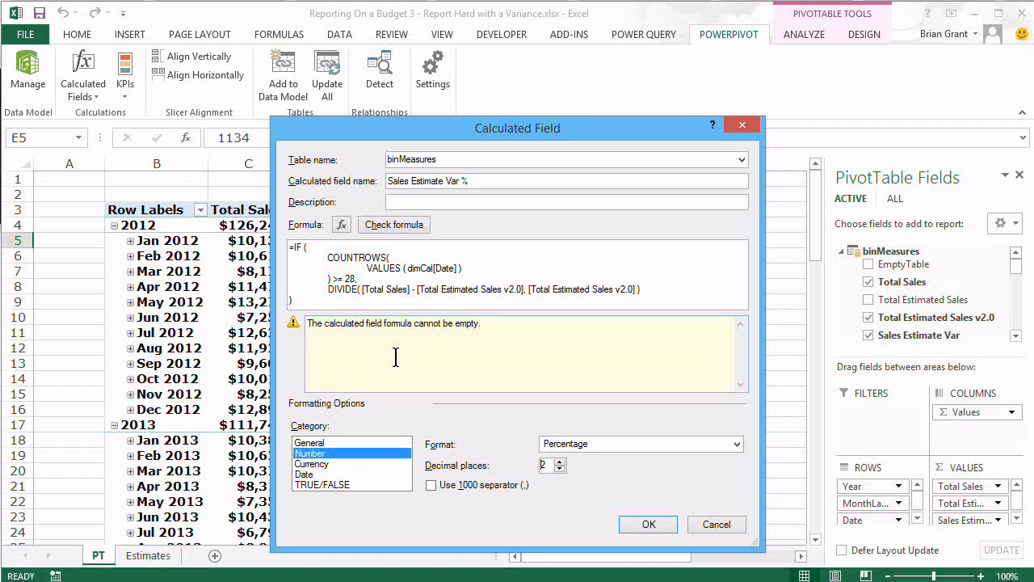
pyautogui.write('1')
pyautogui.press('Return')
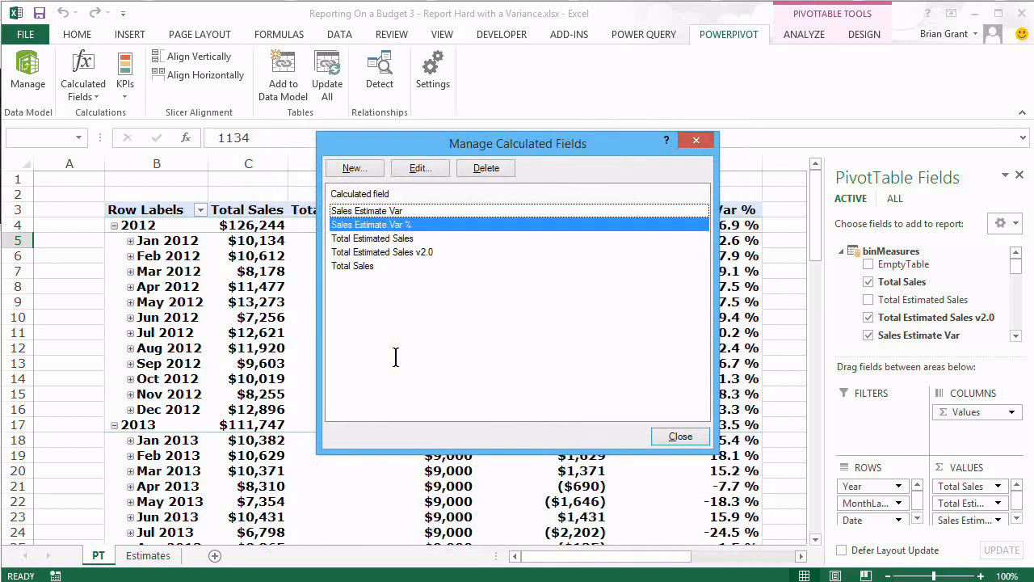
pyautogui.press('Return')
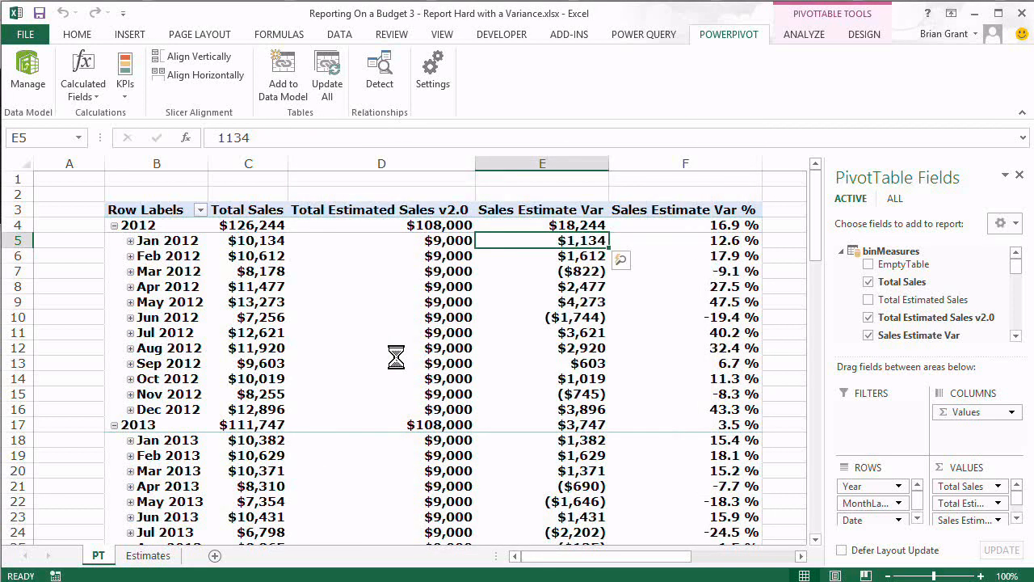
# Step: Review the variance columns, expanding and collapsing Jan 2012's daily rows and inspecting Jul 2012's variance and variance percentage
pyautogui.click(662, 240)
pyautogui.scroll(-3, 662, 239)
pyautogui.scroll(3, 662, 240)
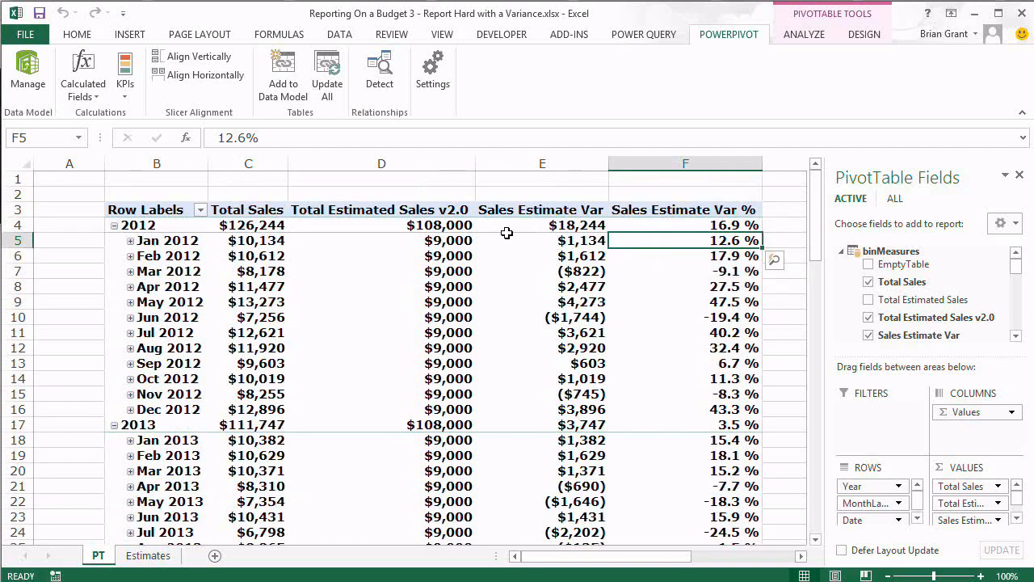
pyautogui.click(129, 240)
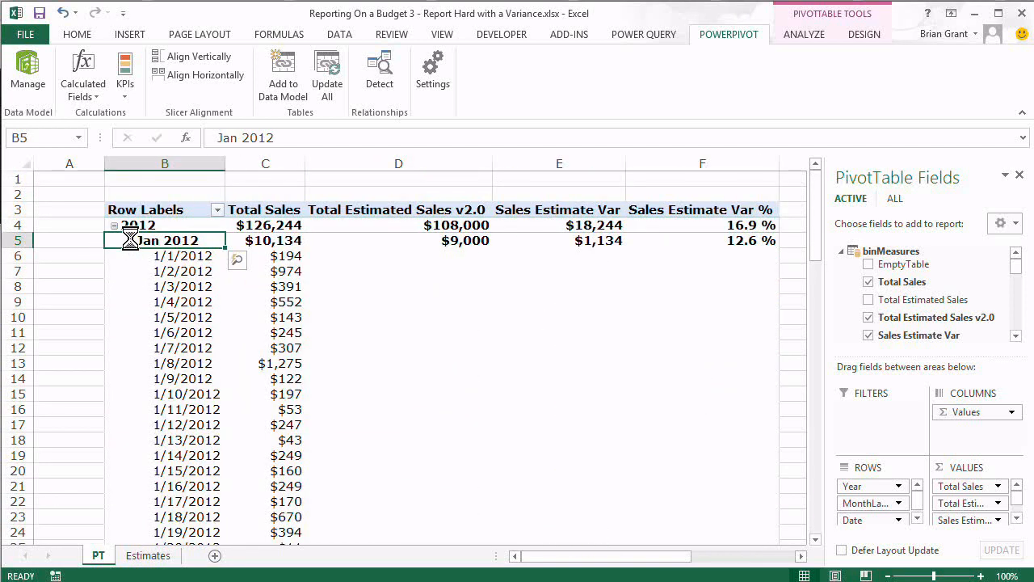
pyautogui.click(129, 240)
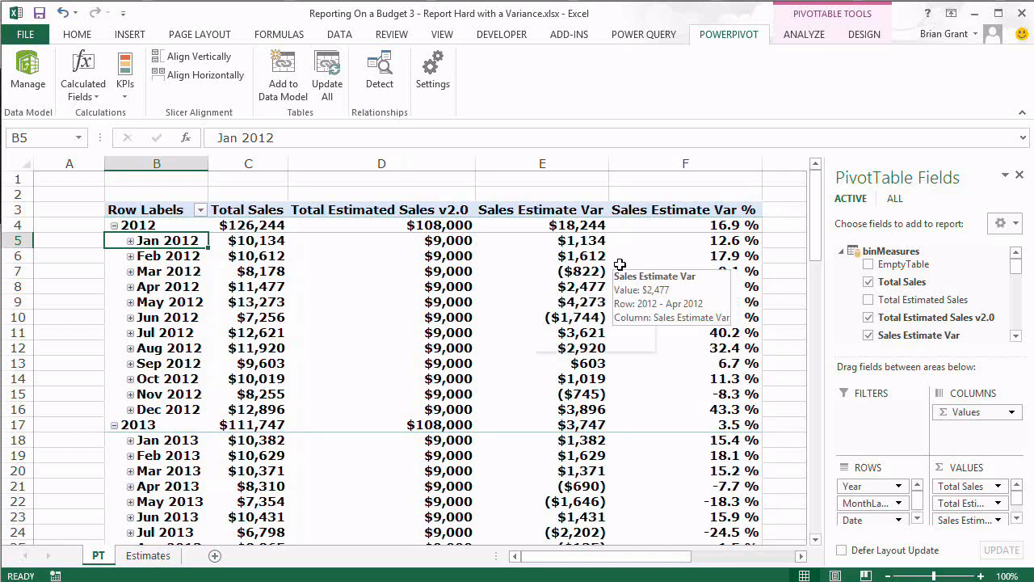
pyautogui.click(572, 333)
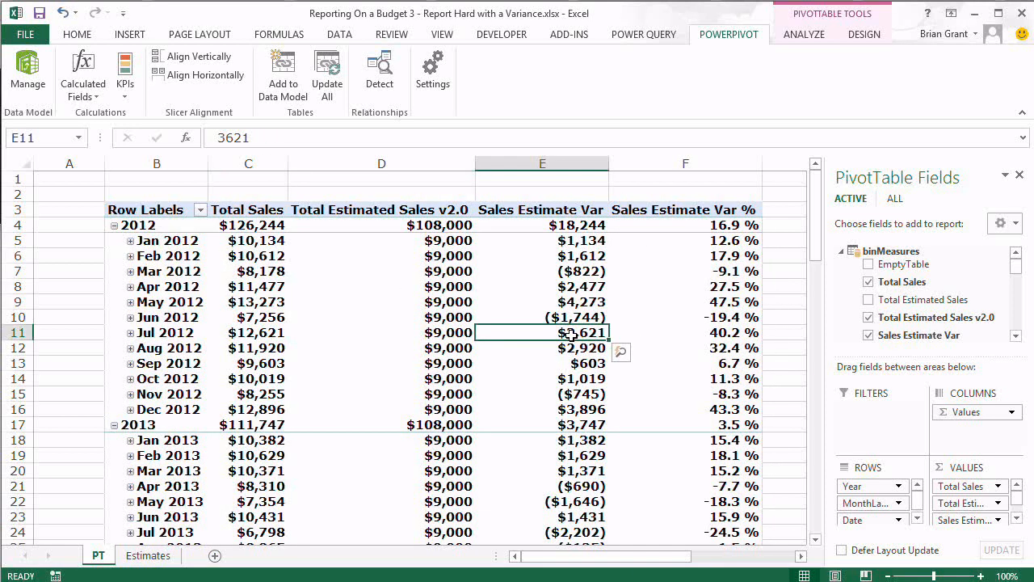
pyautogui.click(715, 334)
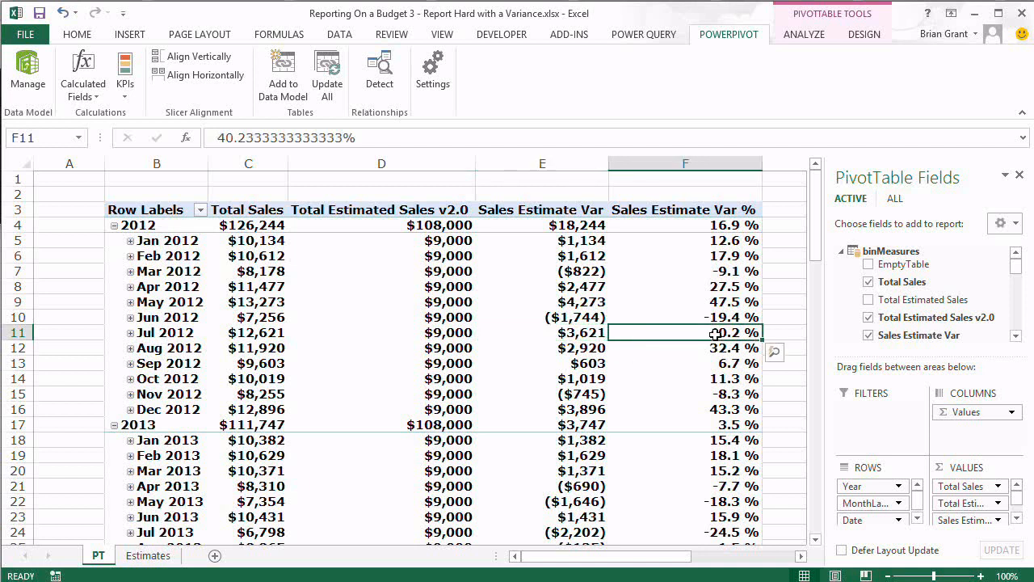